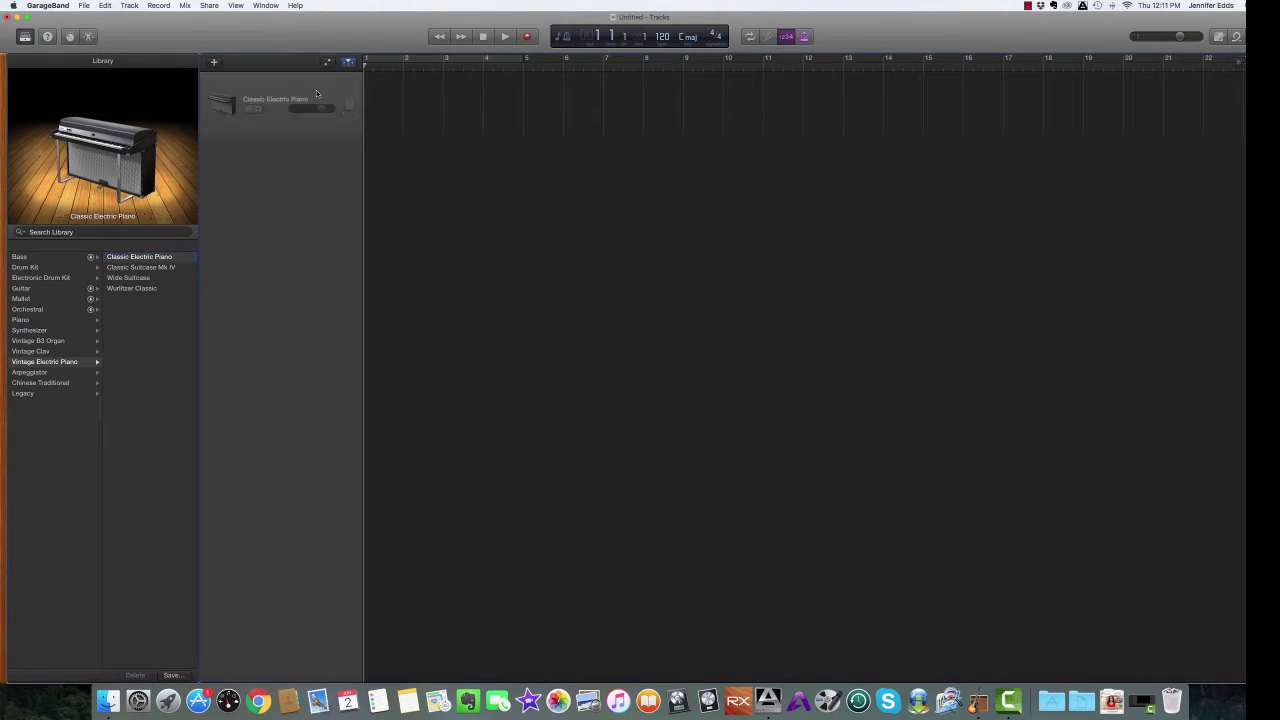
Step: Delete the piano track and add a new microphone audio track, Audio 1
{"action": "key", "text": "super+BackSpace"}
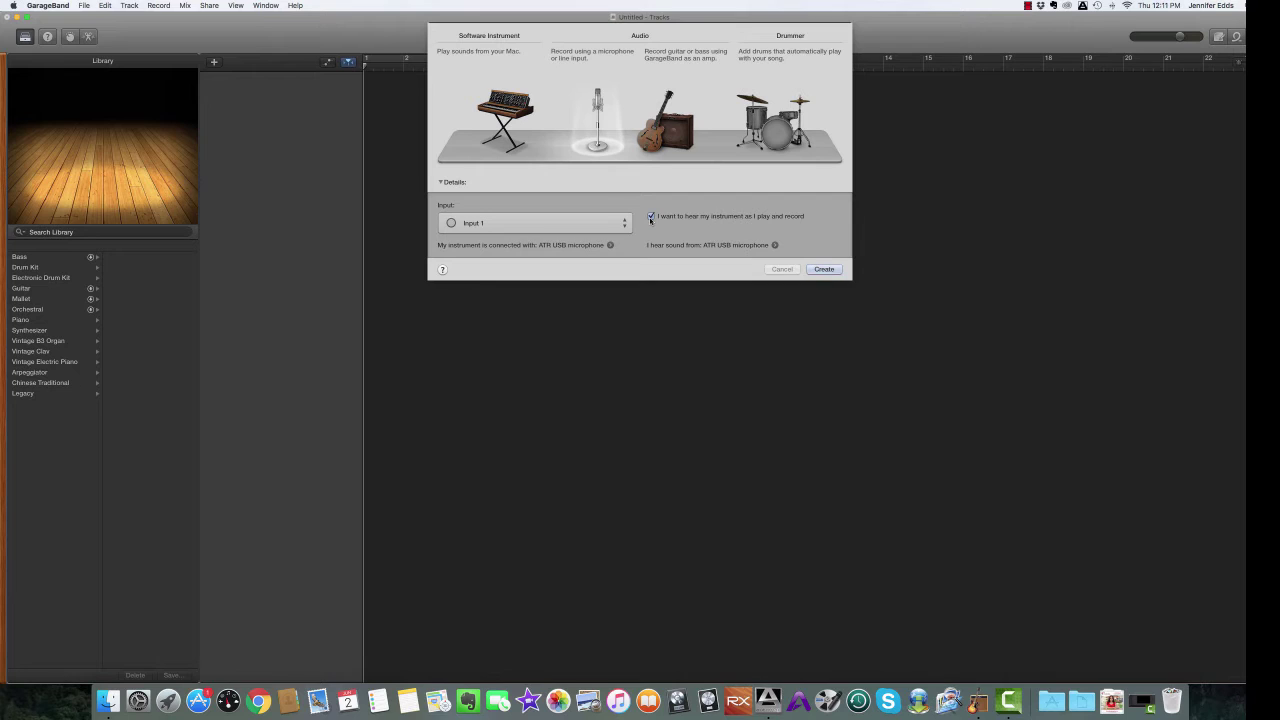
{"action": "left_click", "coordinate": [823, 269]}
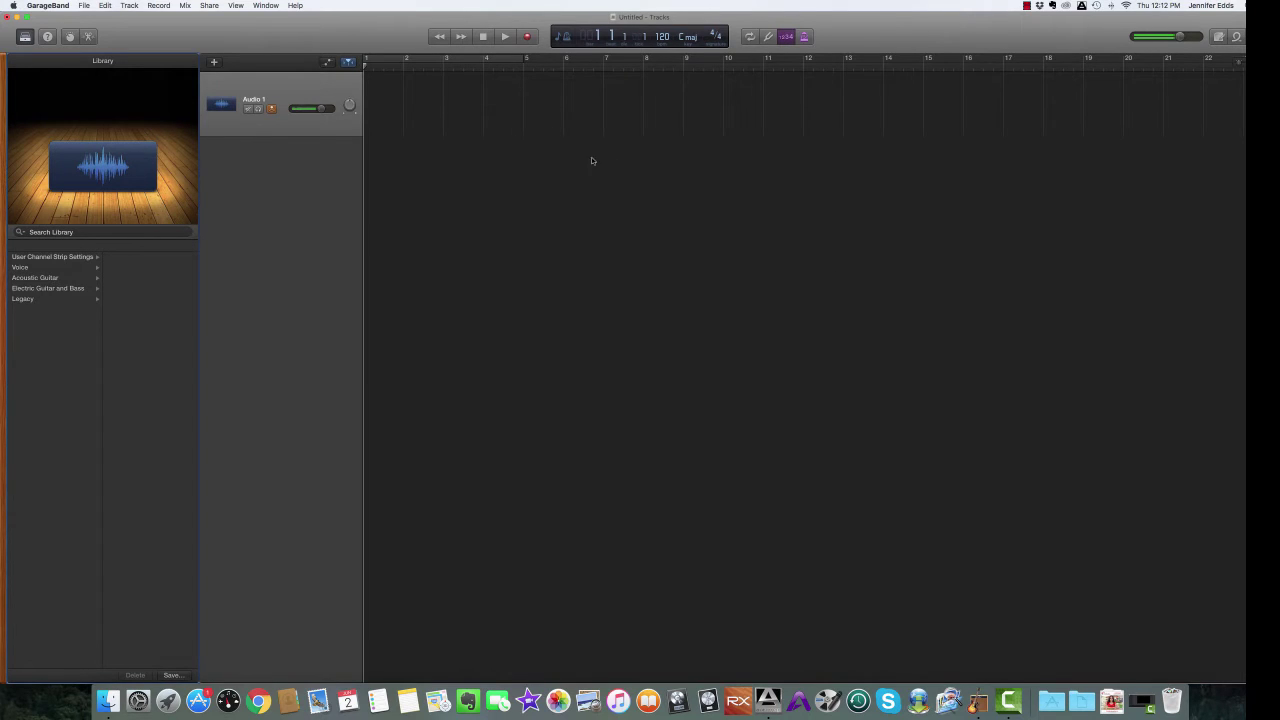
Step: Set a 1-bar recording count-in and apply the Voice > Narration Vocal preset to the track
{"action": "left_click", "coordinate": [159, 6]}
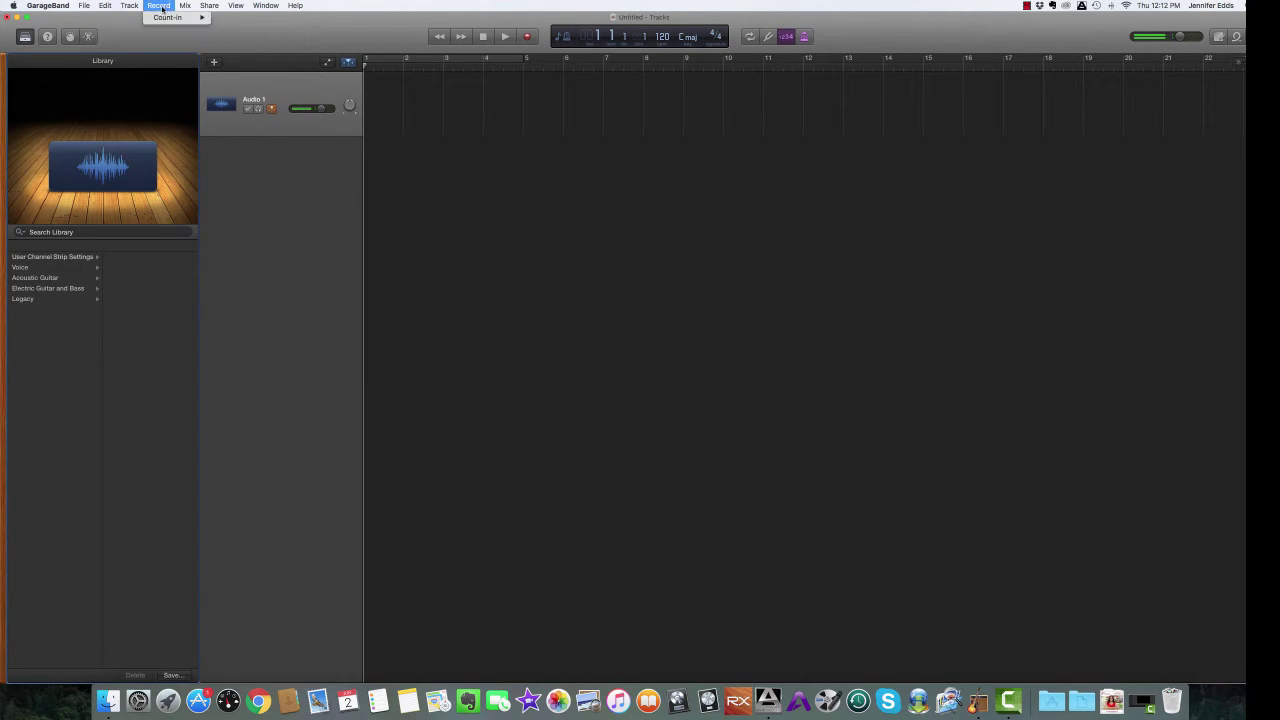
{"action": "mouse_move", "coordinate": [163, 18]}
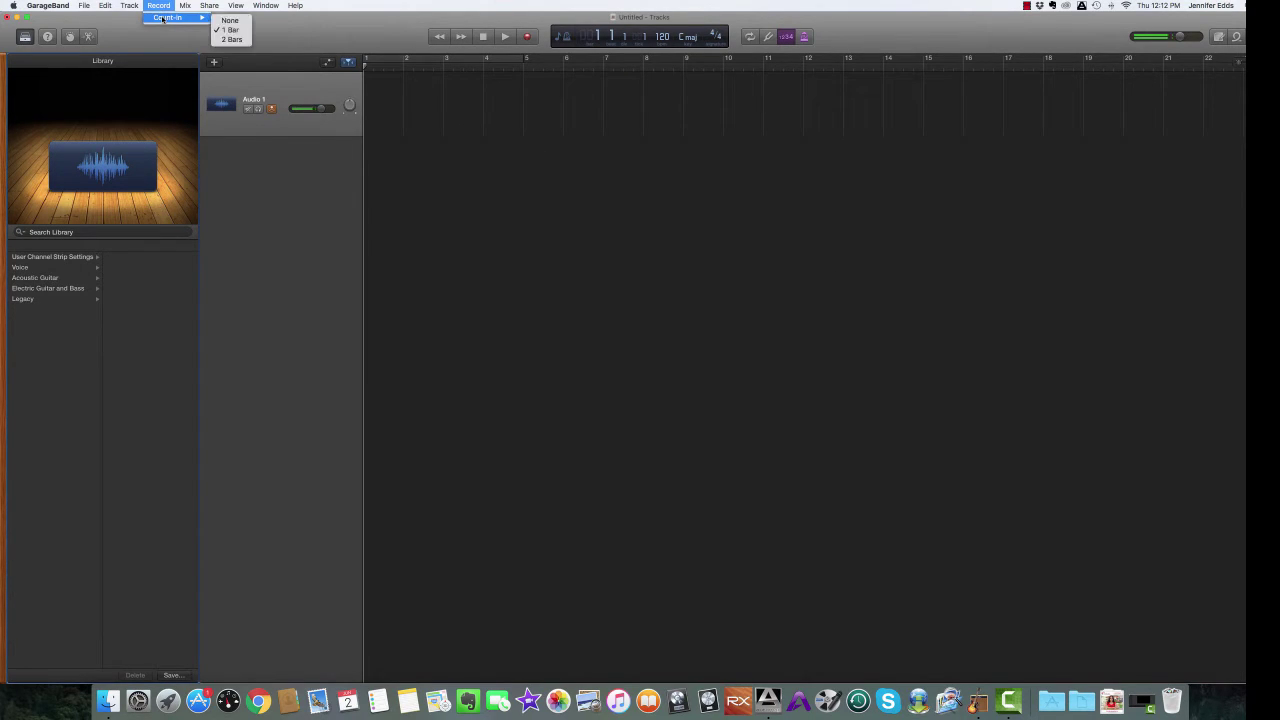
{"action": "left_click", "coordinate": [233, 30]}
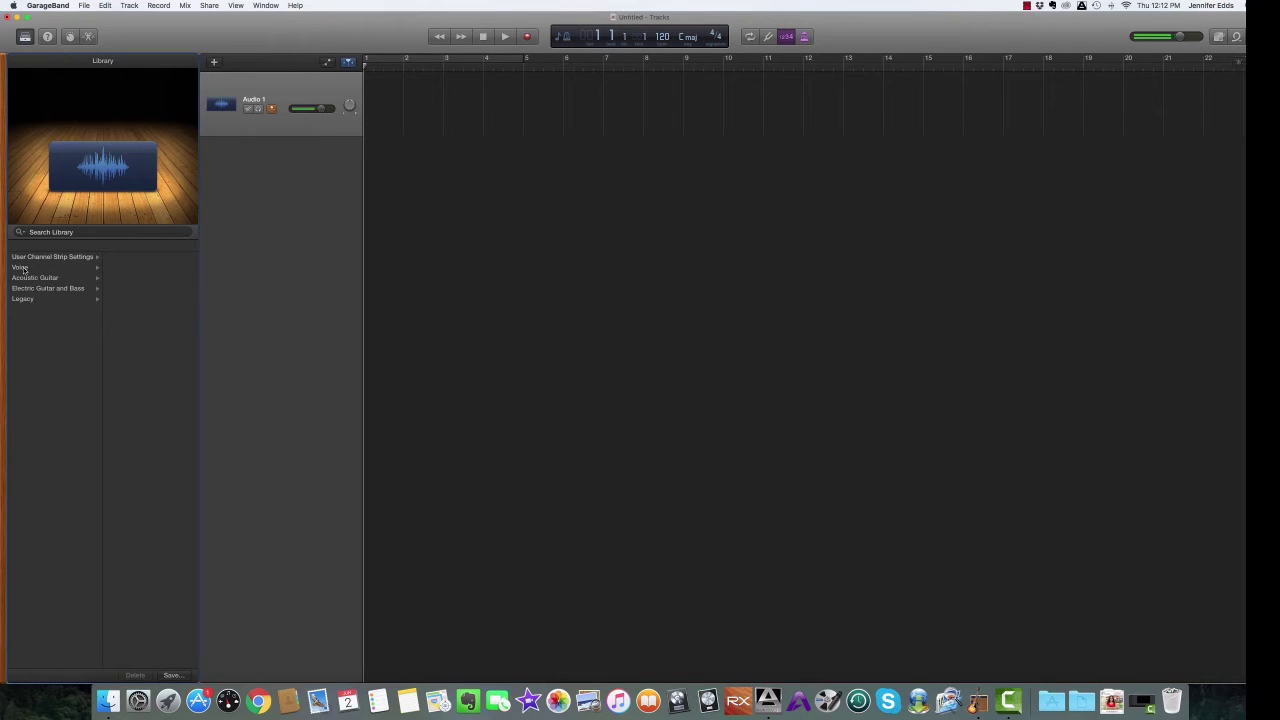
{"action": "left_click", "coordinate": [24, 269]}
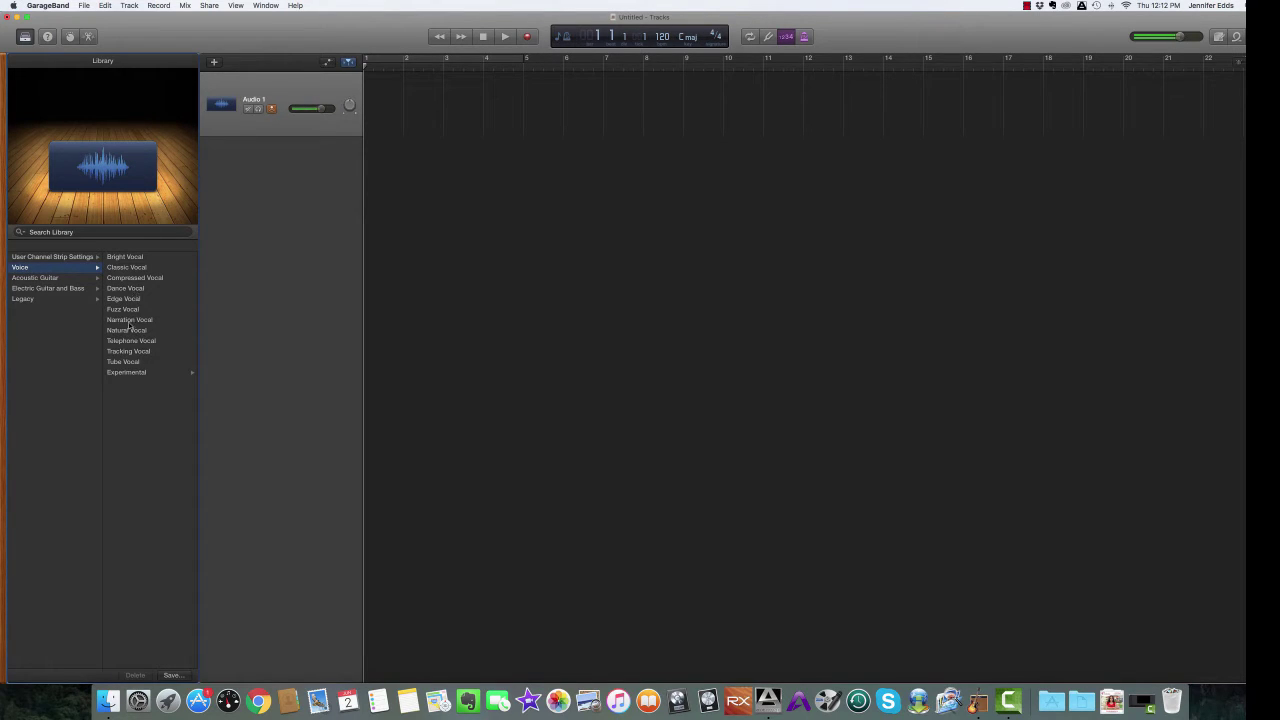
{"action": "left_click", "coordinate": [130, 320]}
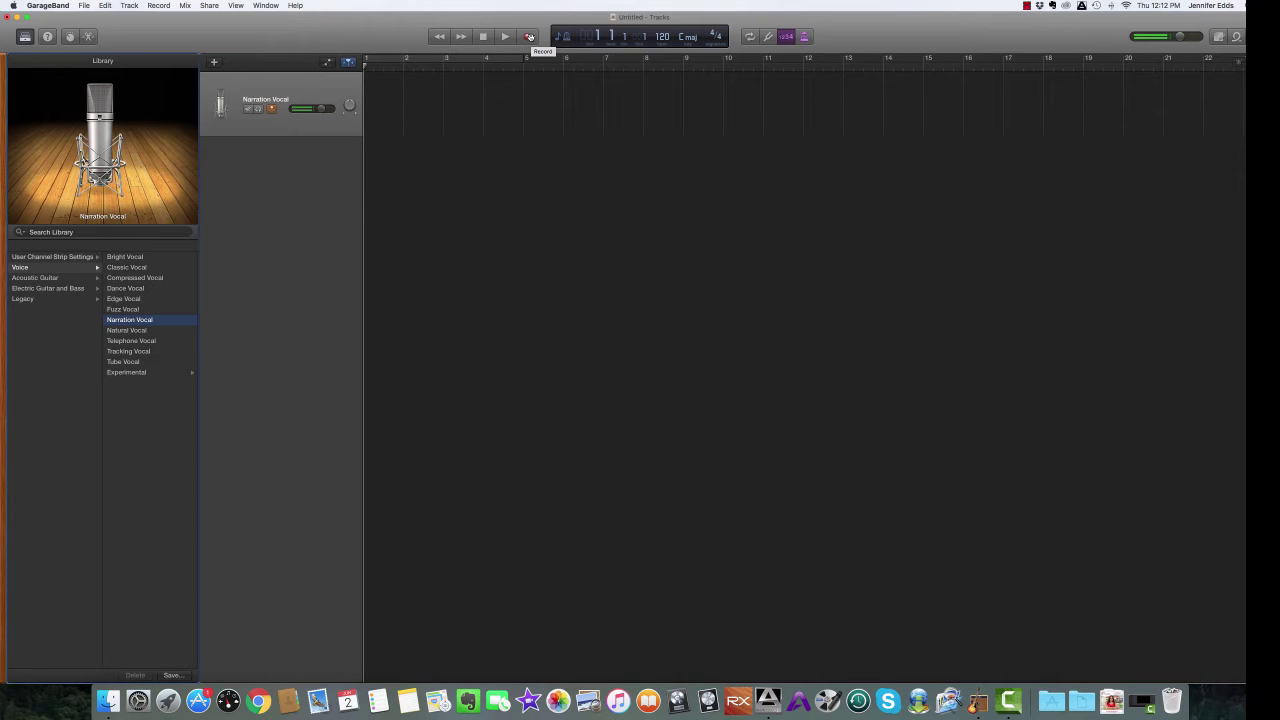
Step: Record the first take, Narration Vocal#01, then loop bars 1–4 and play it back
{"action": "left_click", "coordinate": [530, 37]}
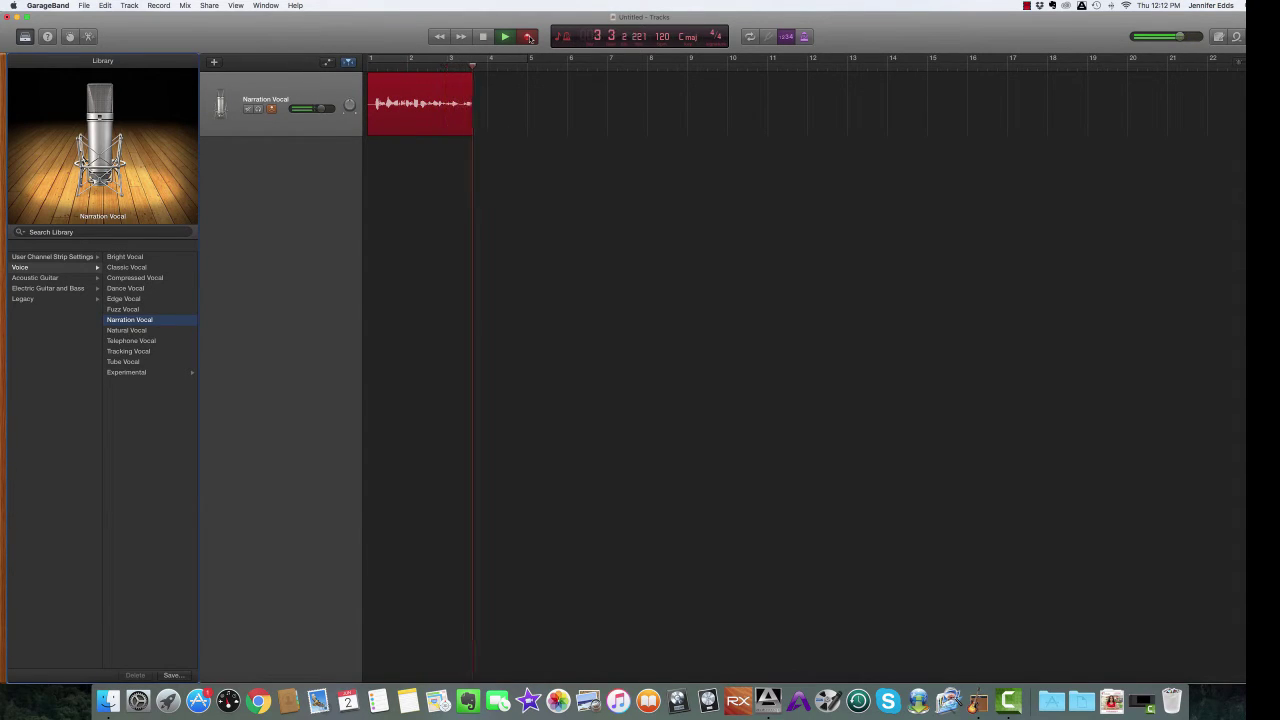
{"action": "left_click", "coordinate": [484, 37]}
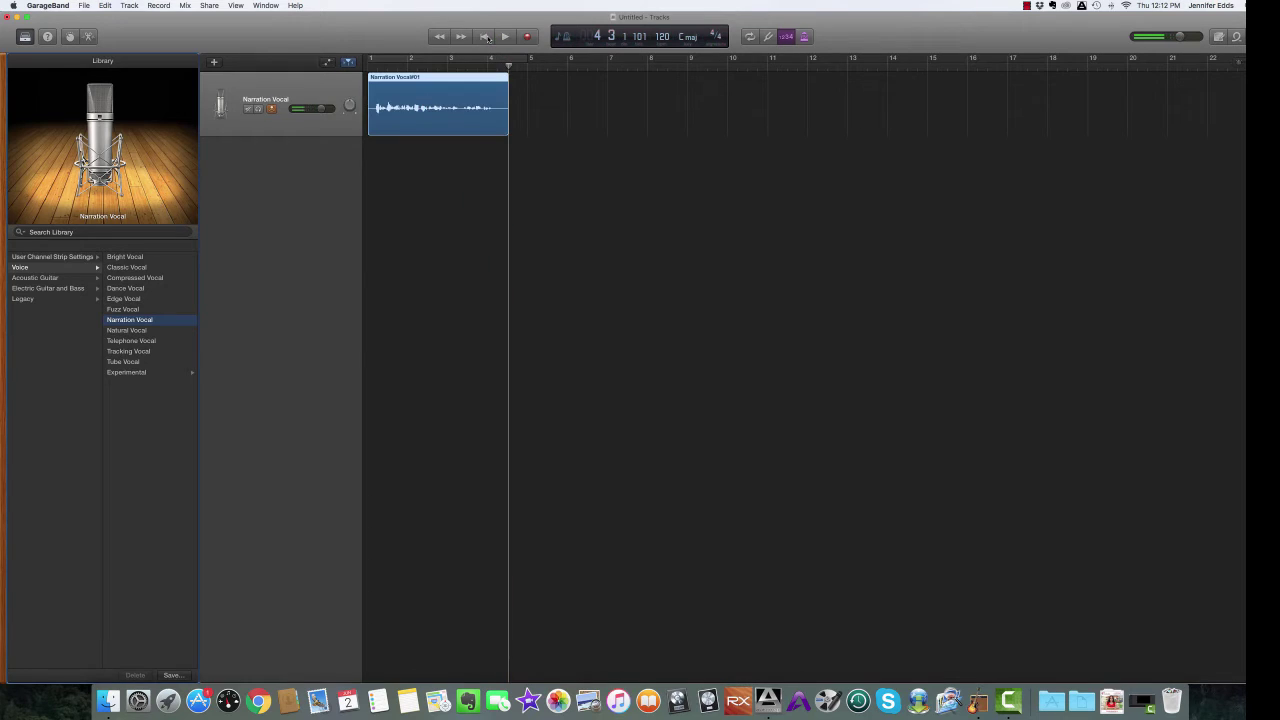
{"action": "left_click", "coordinate": [750, 37]}
{"action": "left_click", "coordinate": [750, 37]}
{"action": "left_click", "coordinate": [750, 37]}
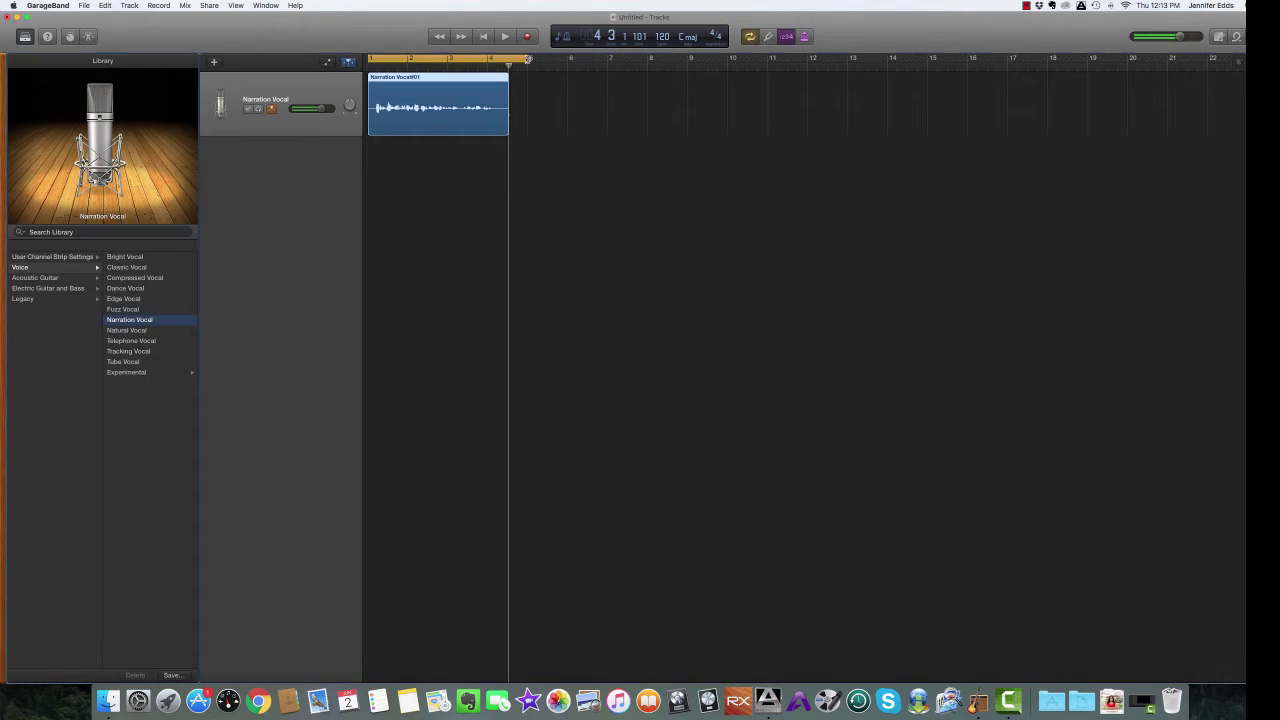
{"action": "left_click_drag", "start_coordinate": [528, 58], "coordinate": [496, 58]}
{"action": "key", "text": "space"}
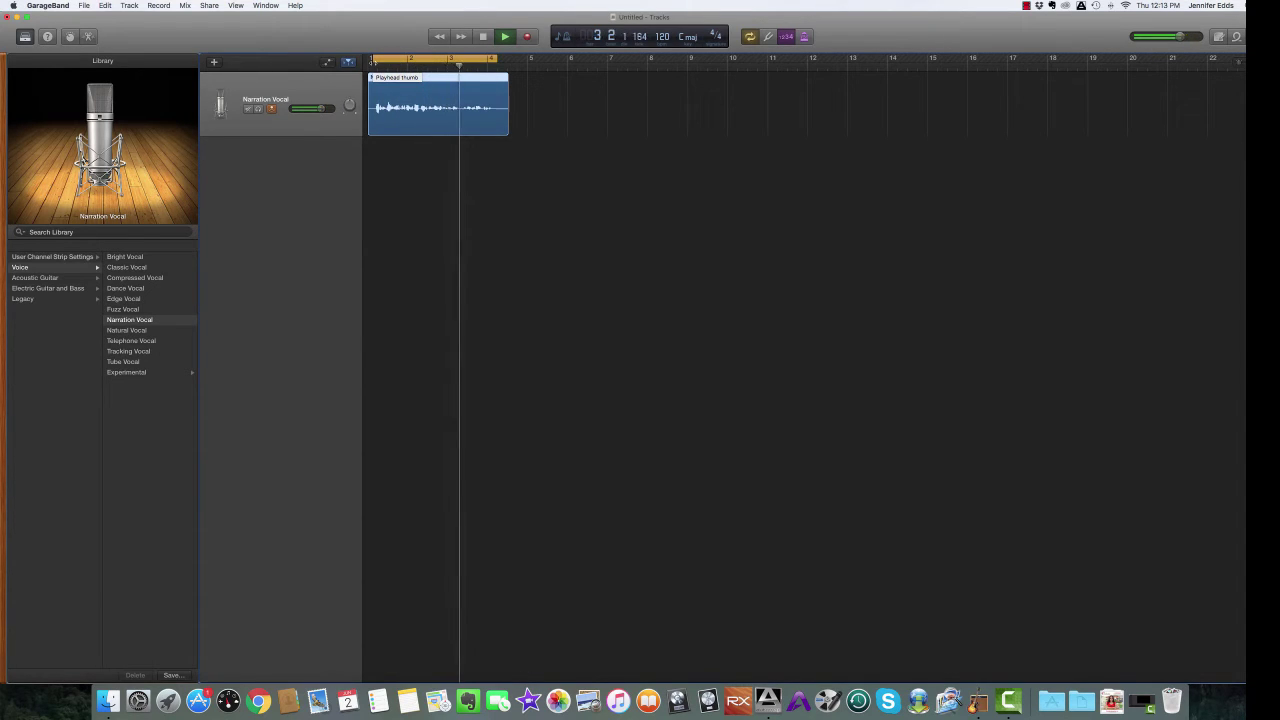
{"action": "key", "text": "space"}
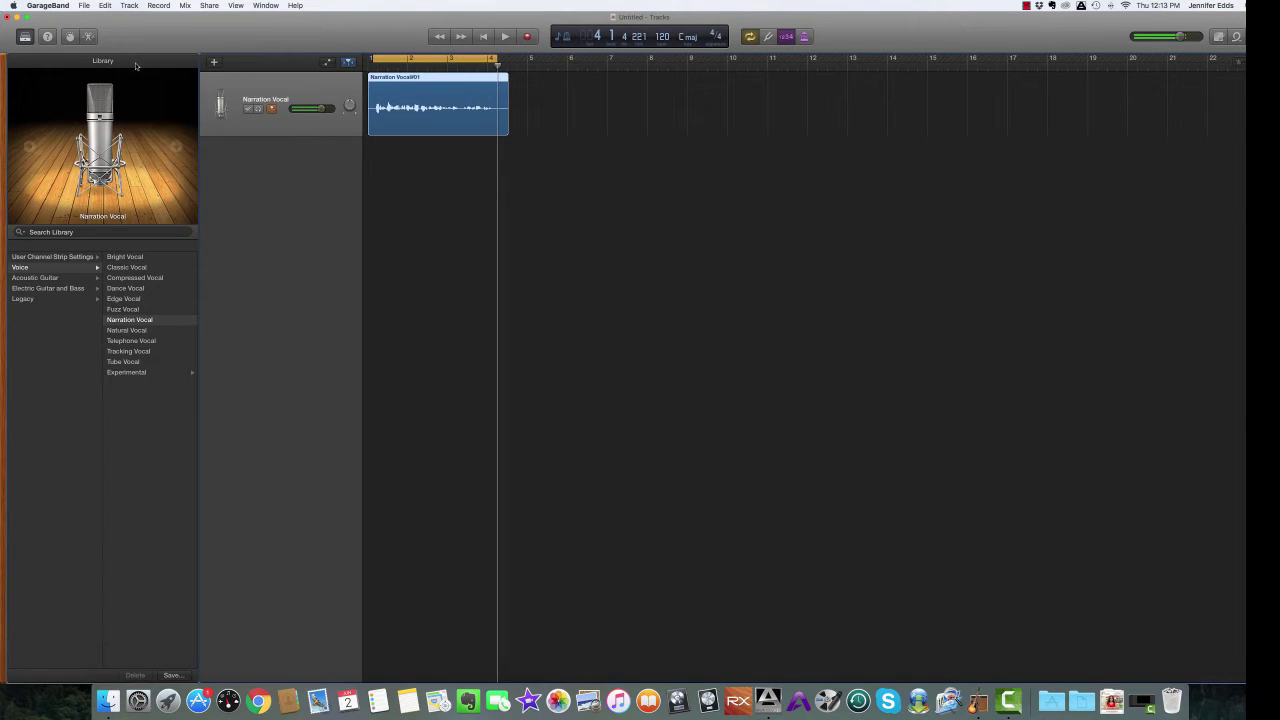
Step: In Smart Controls, adjust the voice's reverb and its low, high and mid EQ, then audition the take
{"action": "left_click", "coordinate": [69, 37]}
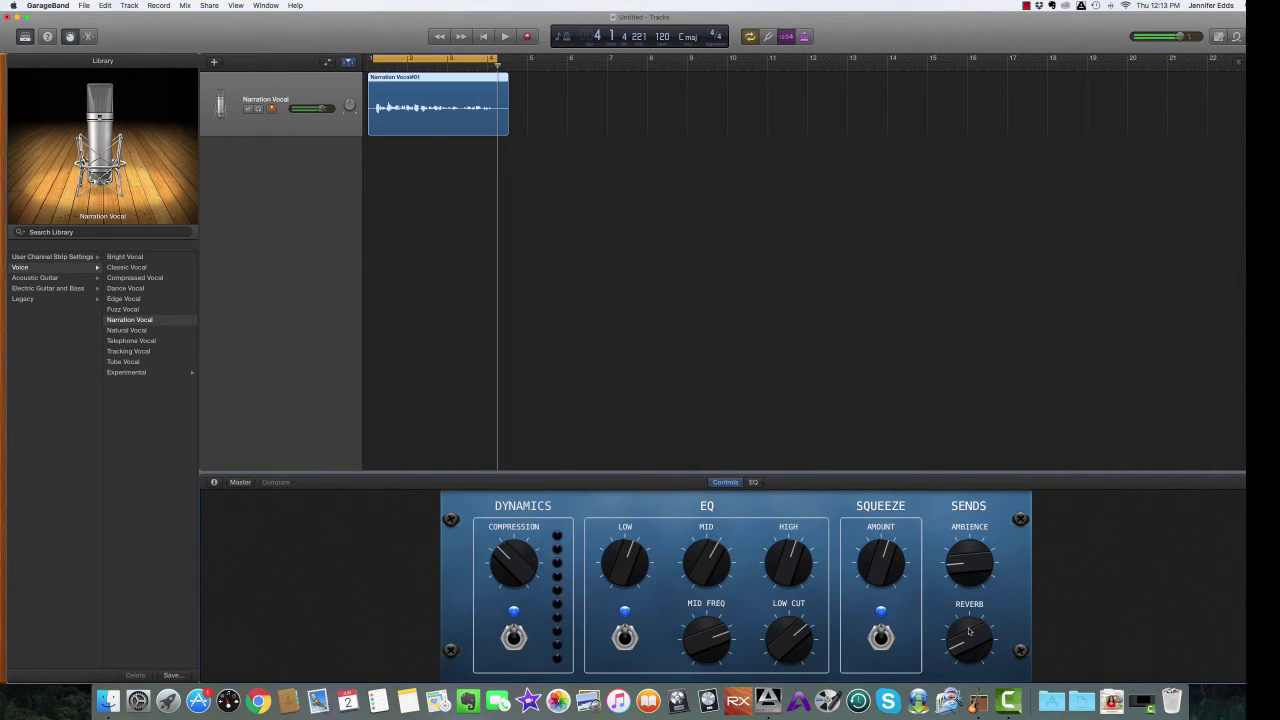
{"action": "left_click_drag", "start_coordinate": [969, 632], "coordinate": [967, 677]}
{"action": "mouse_move", "coordinate": [622, 569]}
{"action": "left_mouse_down"}
{"action": "mouse_move", "coordinate": [627, 620]}
{"action": "mouse_move", "coordinate": [607, 541]}
{"action": "mouse_move", "coordinate": [615, 561]}
{"action": "left_mouse_up"}
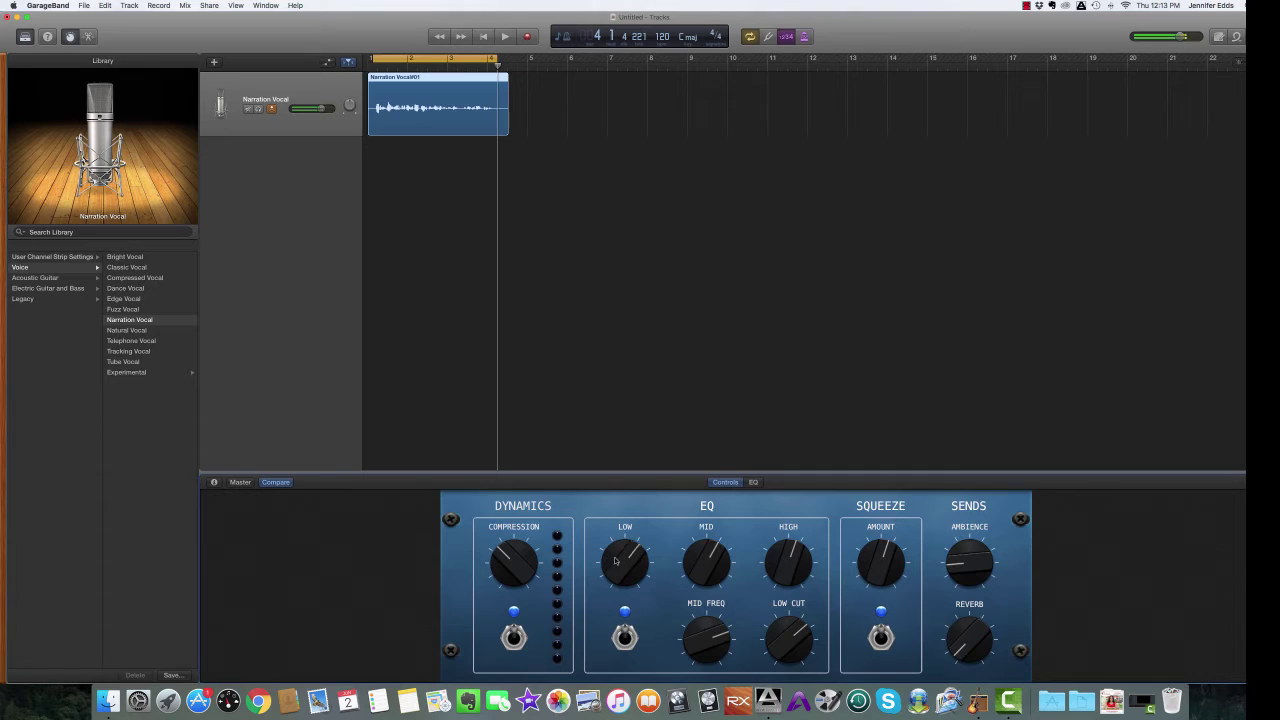
{"action": "mouse_move", "coordinate": [777, 554]}
{"action": "left_mouse_down"}
{"action": "mouse_move", "coordinate": [775, 532]}
{"action": "mouse_move", "coordinate": [773, 544]}
{"action": "left_mouse_up"}
{"action": "mouse_move", "coordinate": [710, 572]}
{"action": "left_mouse_down"}
{"action": "mouse_move", "coordinate": [709, 617]}
{"action": "mouse_move", "coordinate": [686, 571]}
{"action": "left_mouse_up"}
{"action": "key", "text": "space"}
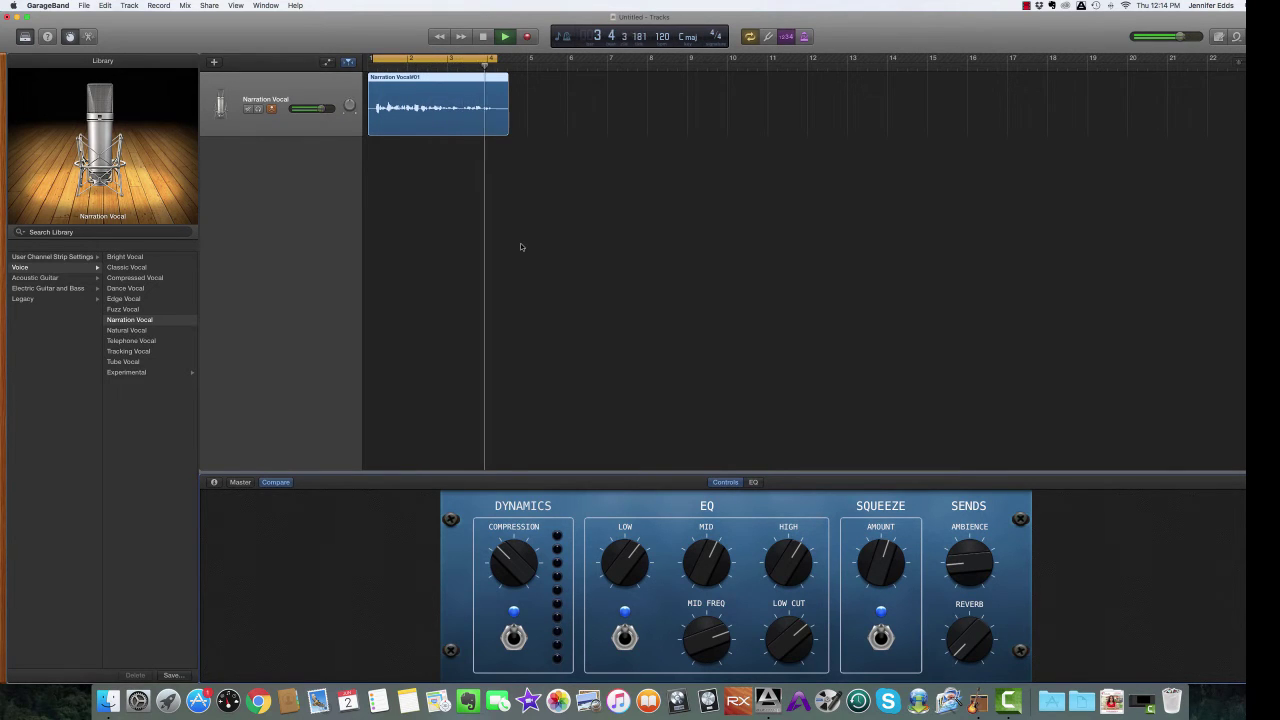
{"action": "key", "text": "space"}
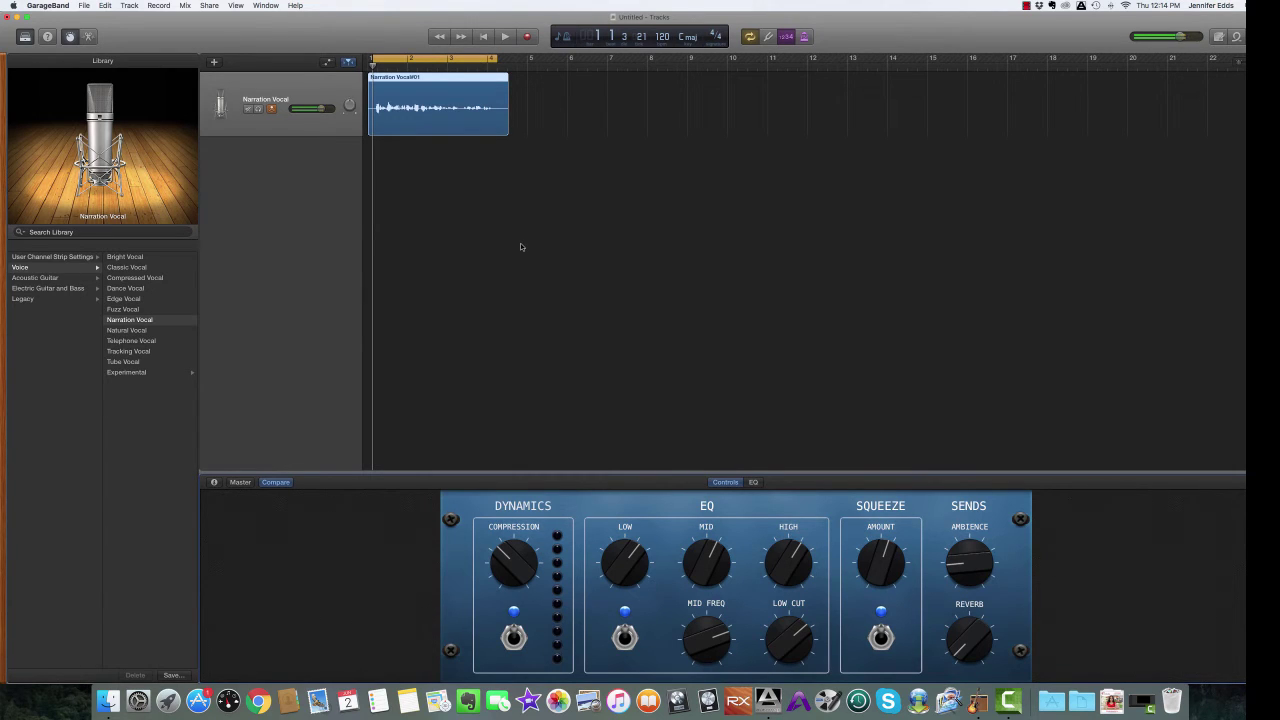
Step: Close Smart Controls, delete the first take and switch Cycle looping off
{"action": "left_click", "coordinate": [70, 37]}
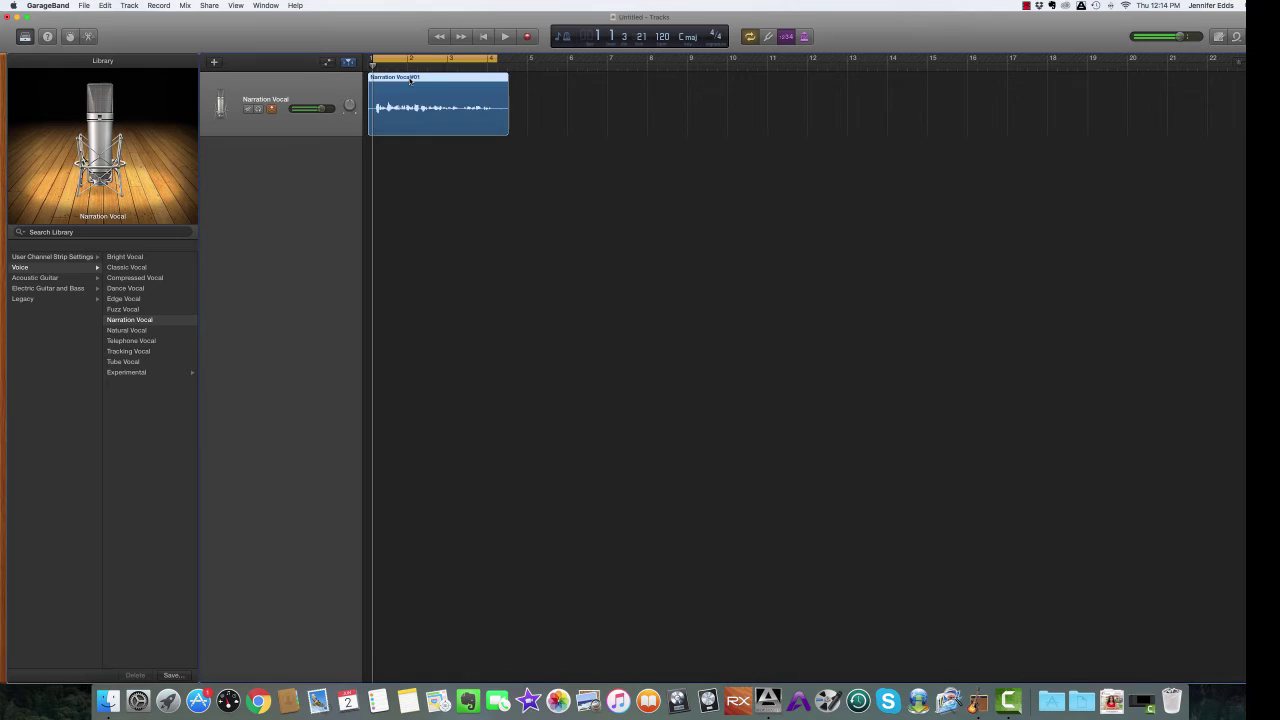
{"action": "key", "text": "Delete"}
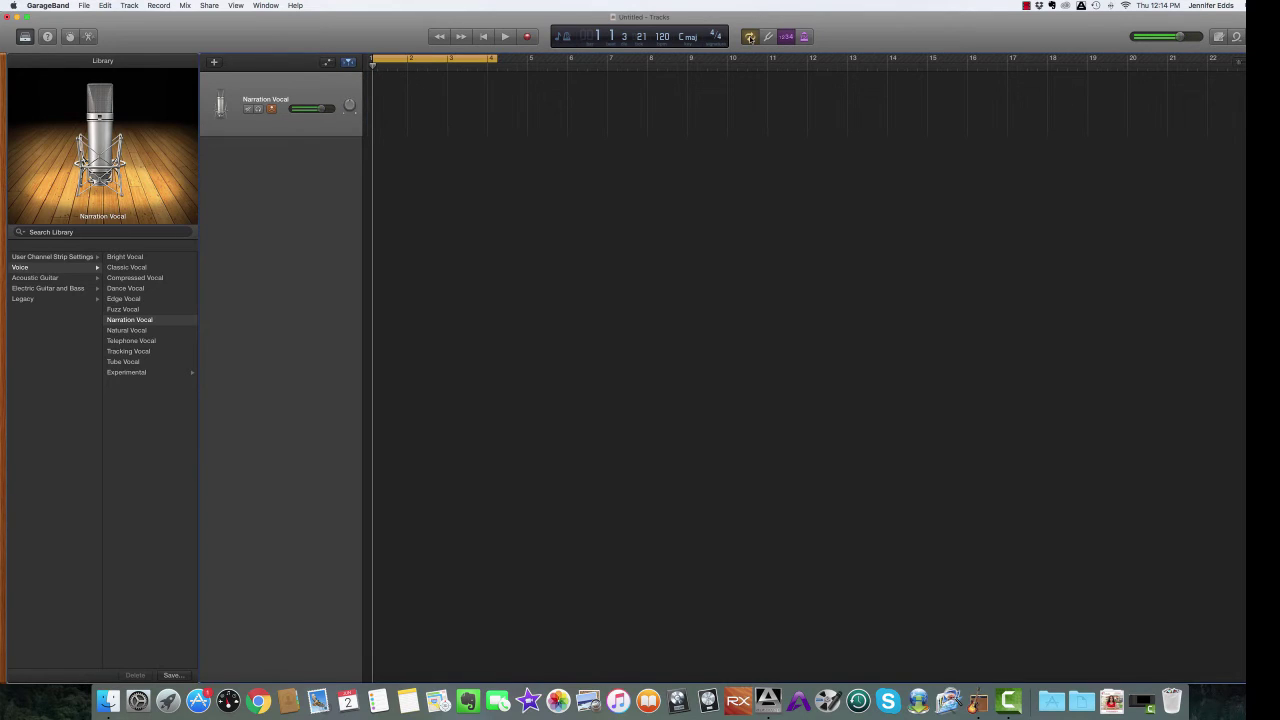
{"action": "left_click", "coordinate": [749, 37]}
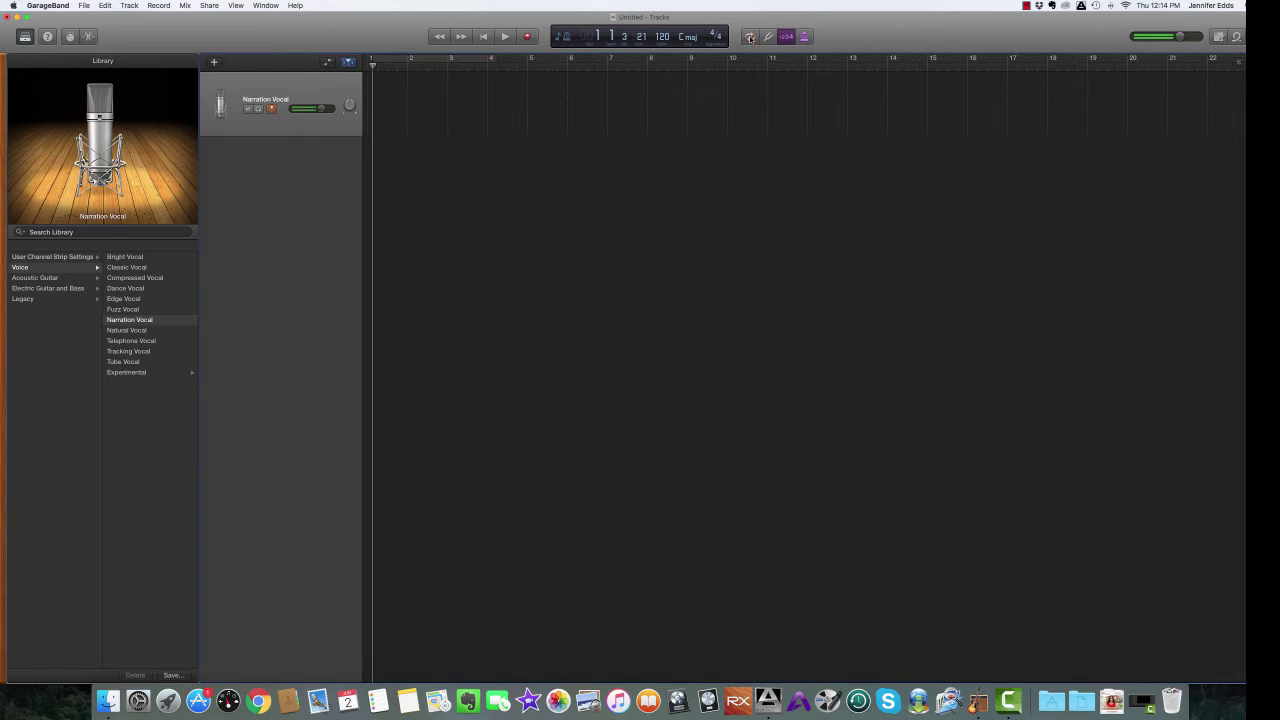
Step: Record a longer second take, Narration Vocal#02, starting from the beginning
{"action": "left_click", "coordinate": [484, 37]}
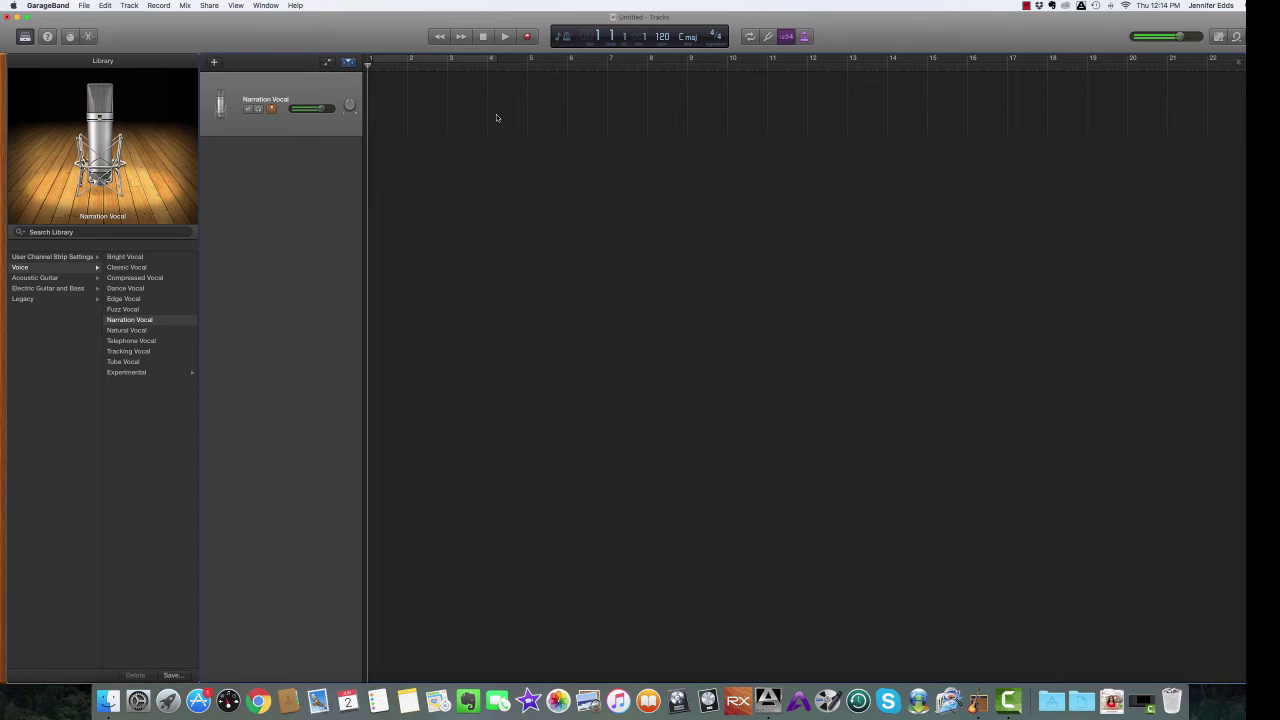
{"action": "key", "text": "r"}
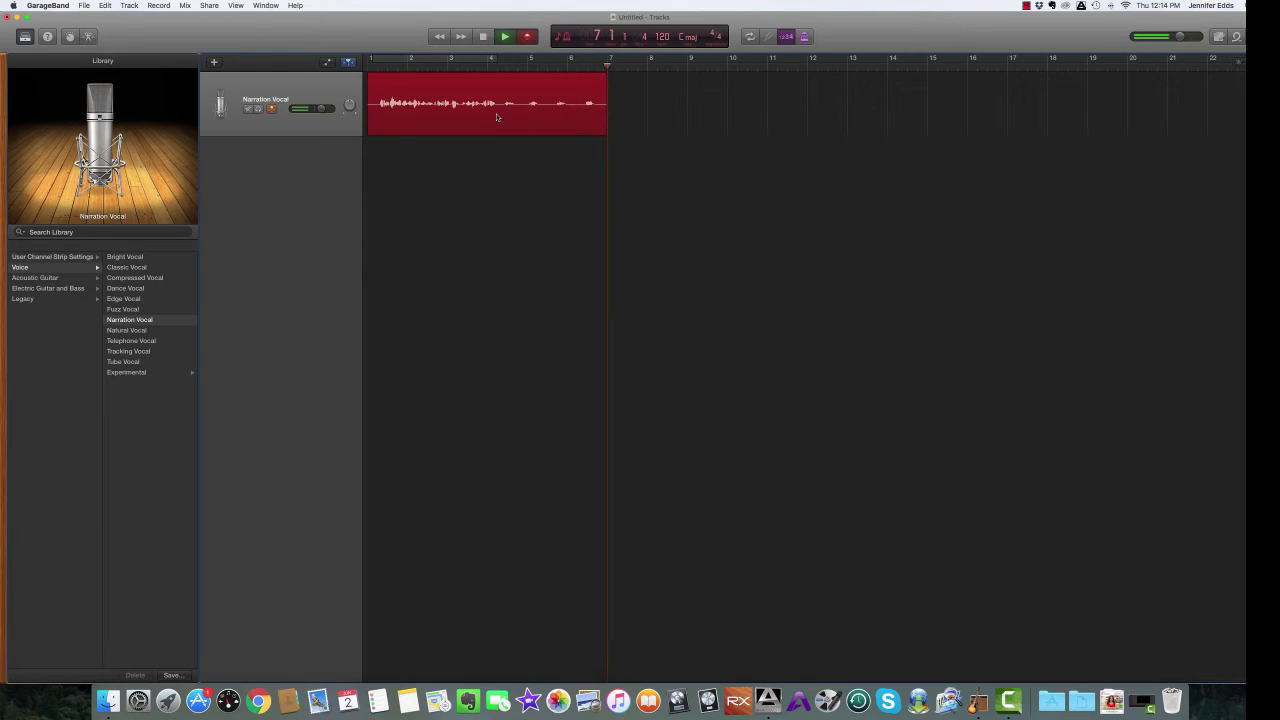
{"action": "key", "text": "space"}
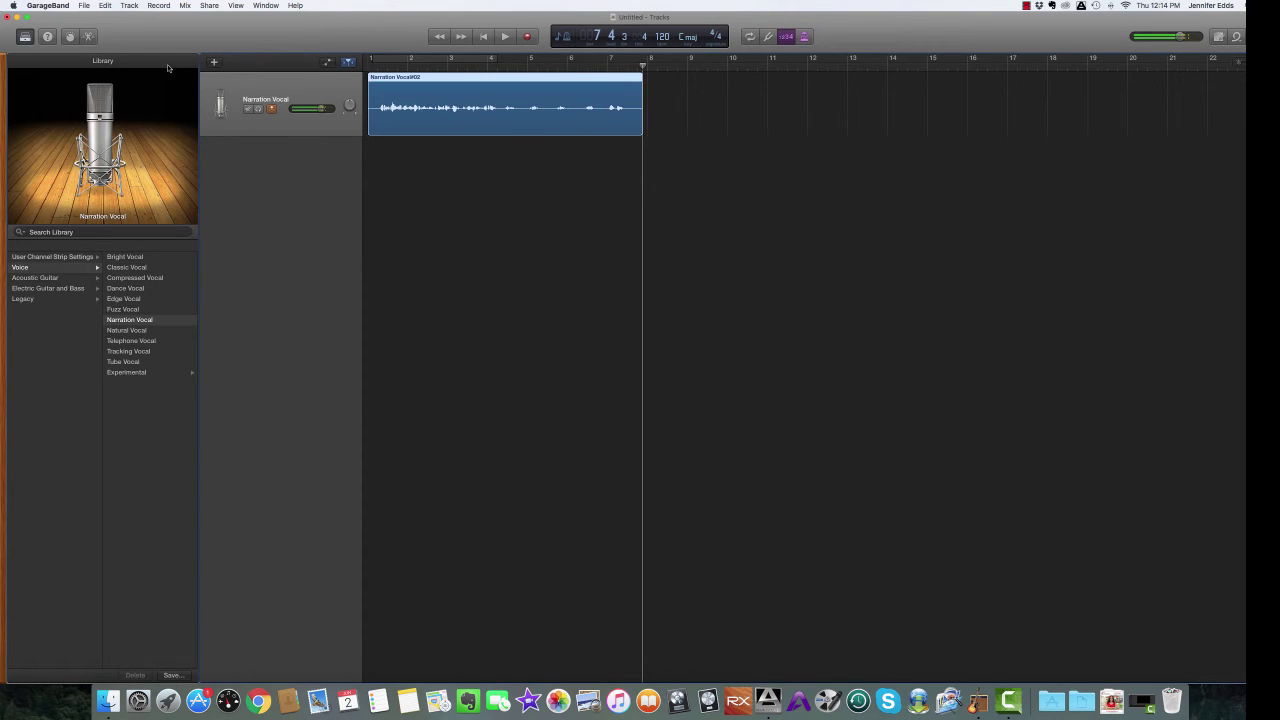
Step: Open the audio editor for Narration Vocal#02, enlarge it, and zoom in on the waveform
{"action": "left_click", "coordinate": [89, 37]}
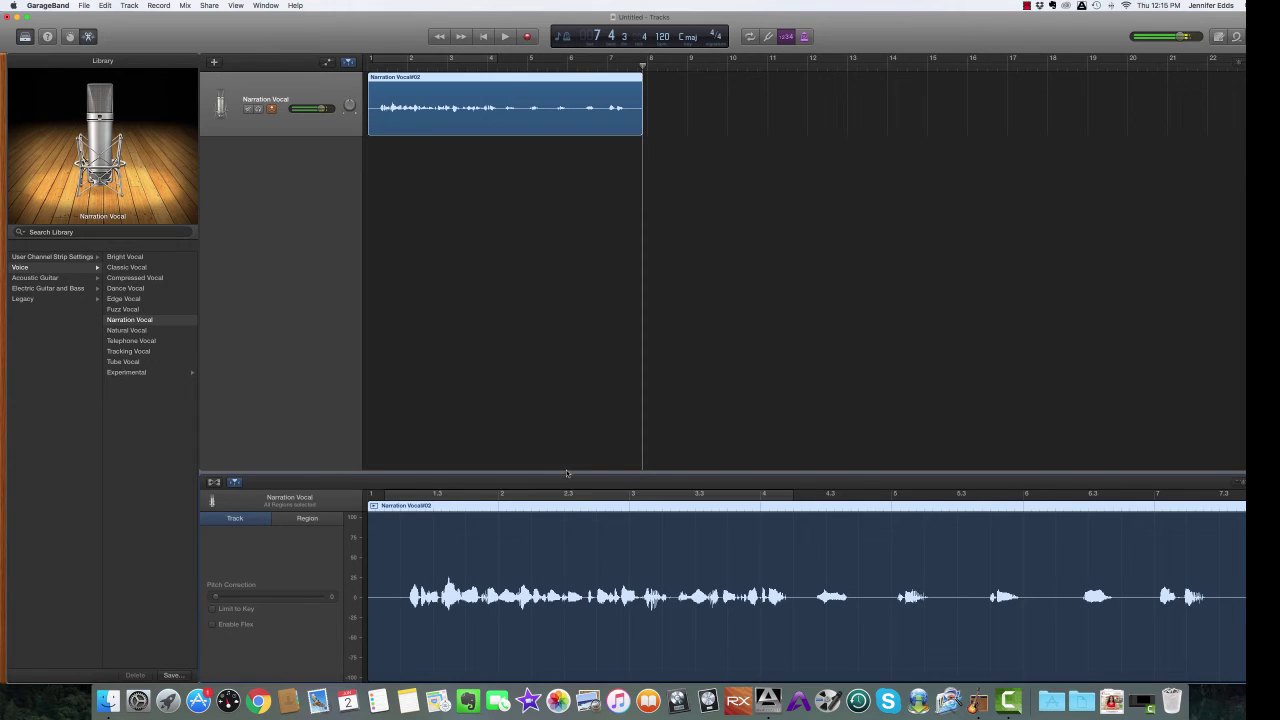
{"action": "left_click_drag", "start_coordinate": [566, 471], "coordinate": [541, 365]}
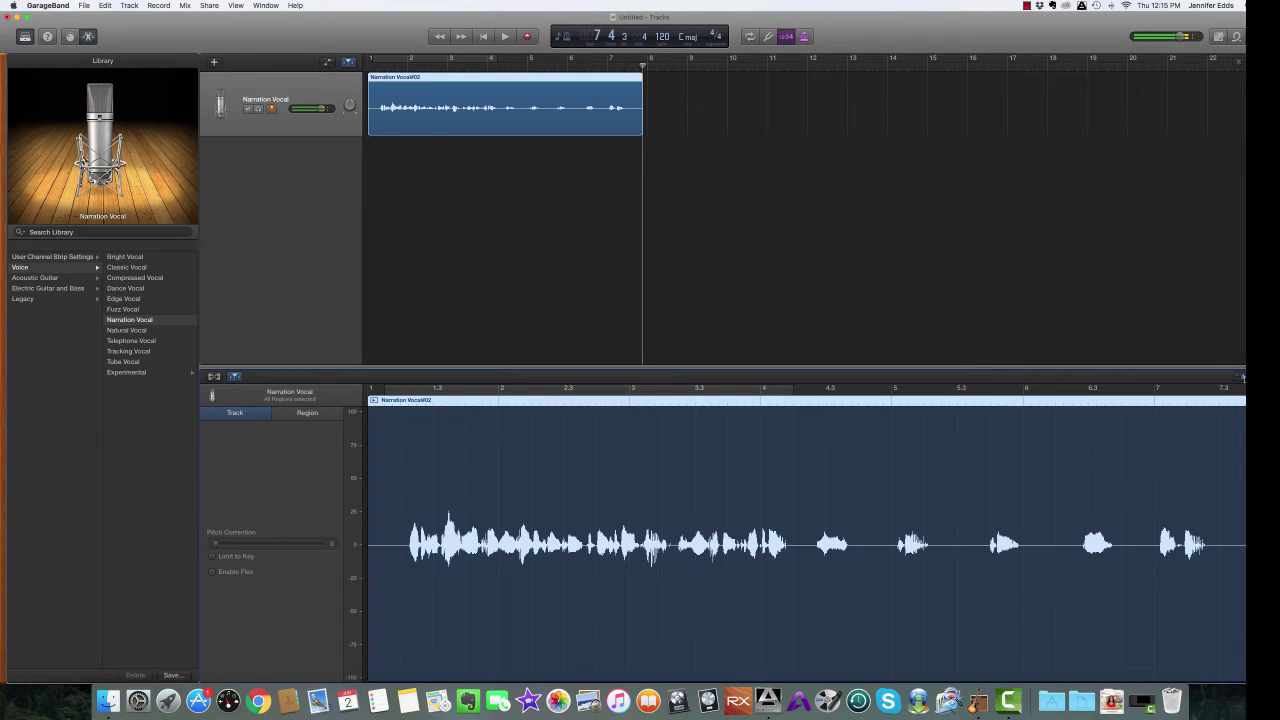
{"action": "scroll", "coordinate": [1243, 378], "scroll_direction": "up", "scroll_amount": 5}
{"action": "scroll", "coordinate": [1243, 378], "scroll_direction": "down", "scroll_amount": 3}
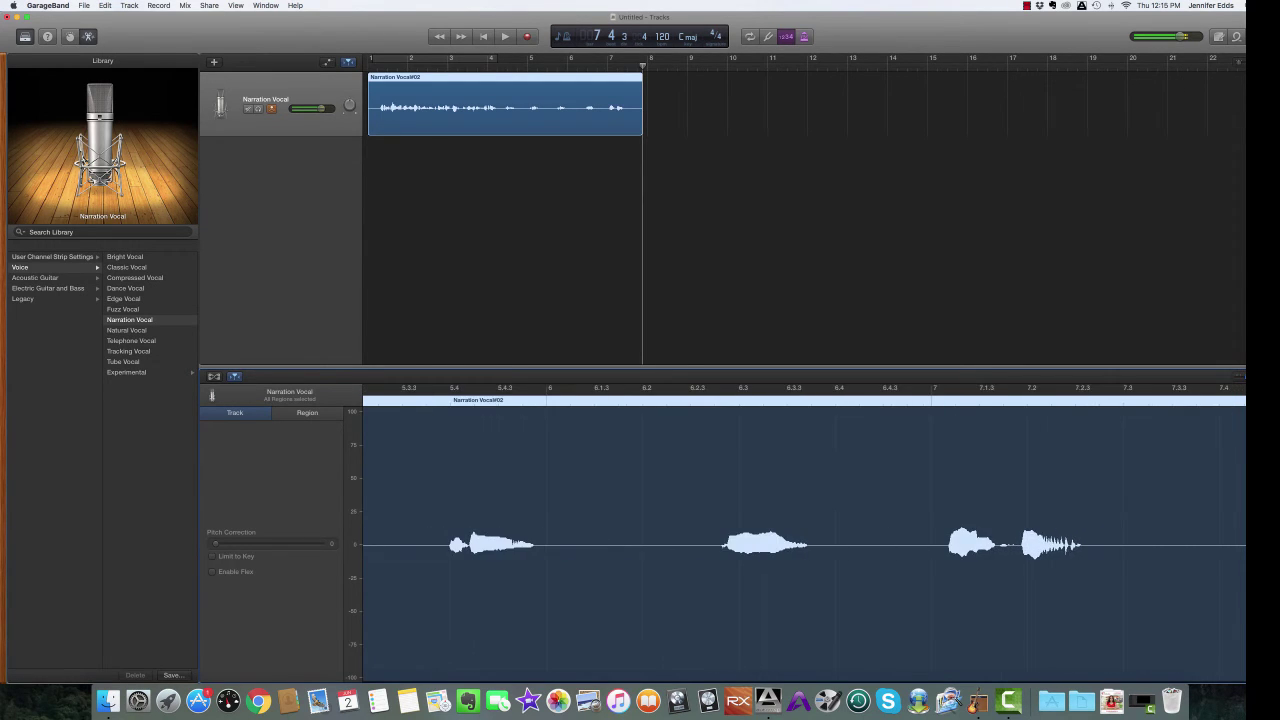
{"action": "scroll", "coordinate": [1040, 380], "scroll_direction": "down", "scroll_amount": 2}
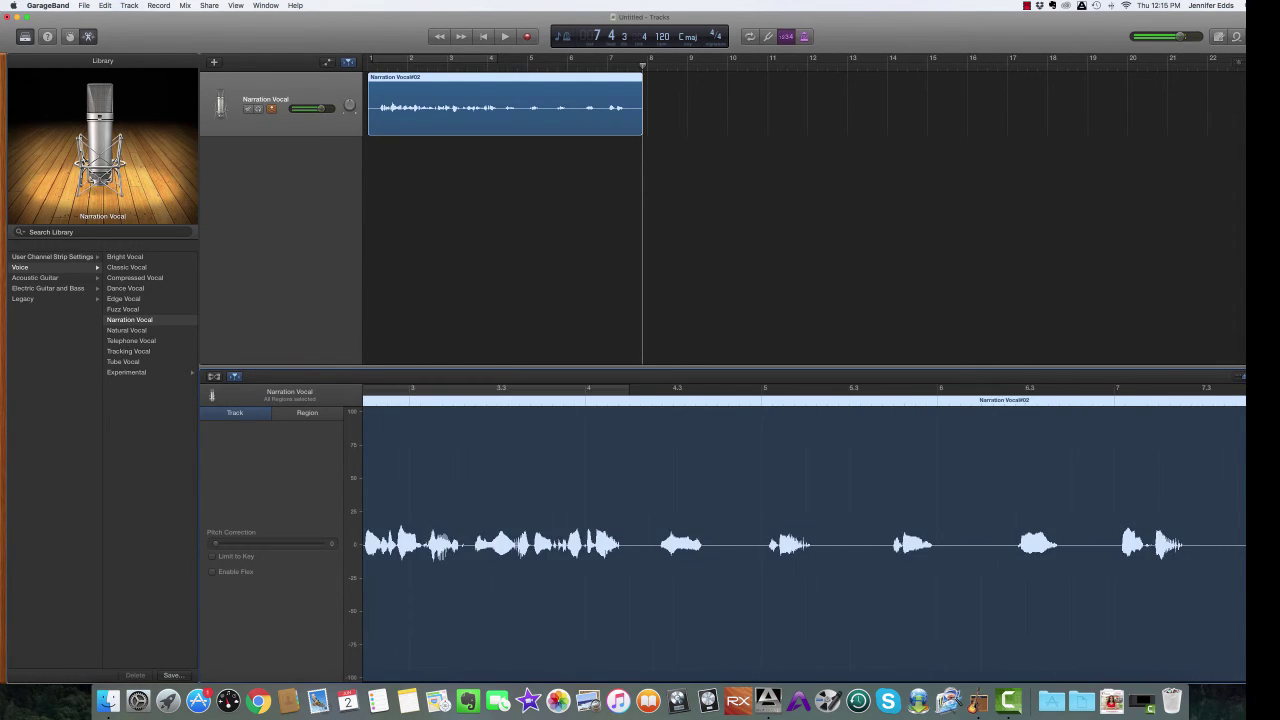
{"action": "scroll", "coordinate": [613, 429], "scroll_direction": "left", "scroll_amount": 8}
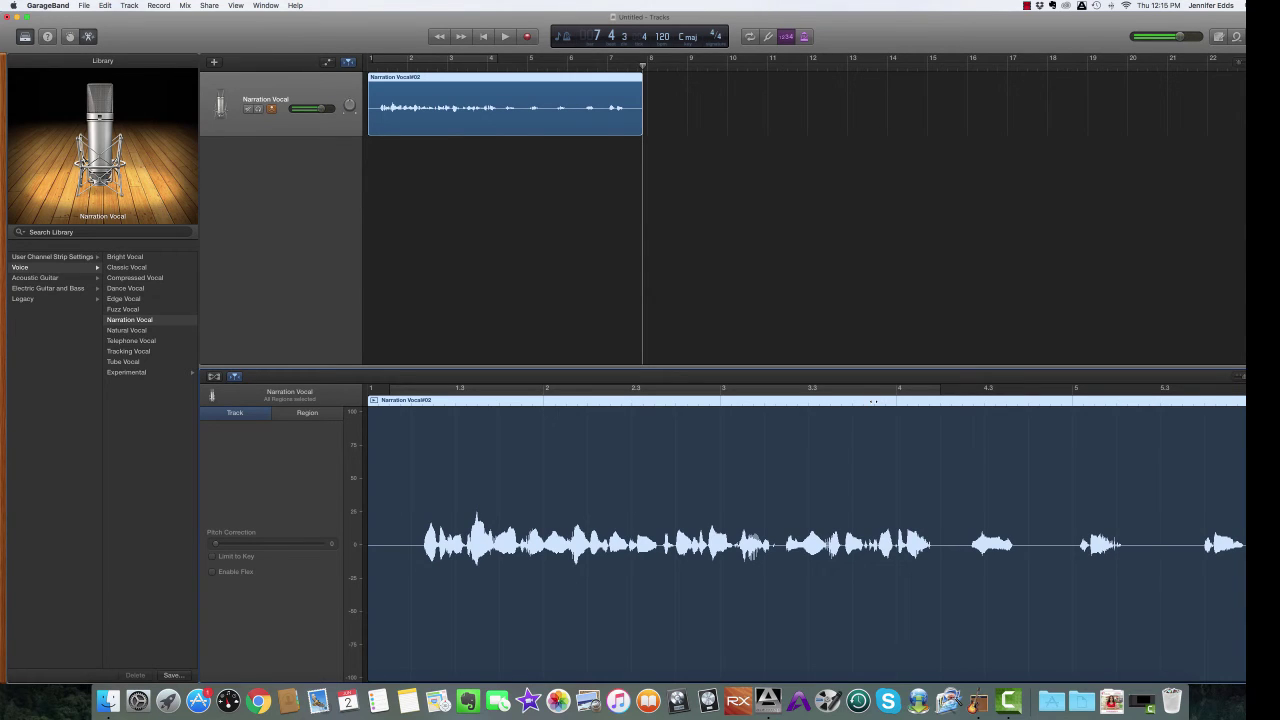
Step: Play the take back from bar 3.4 to review it
{"action": "left_click", "coordinate": [873, 400]}
{"action": "key", "text": "space"}
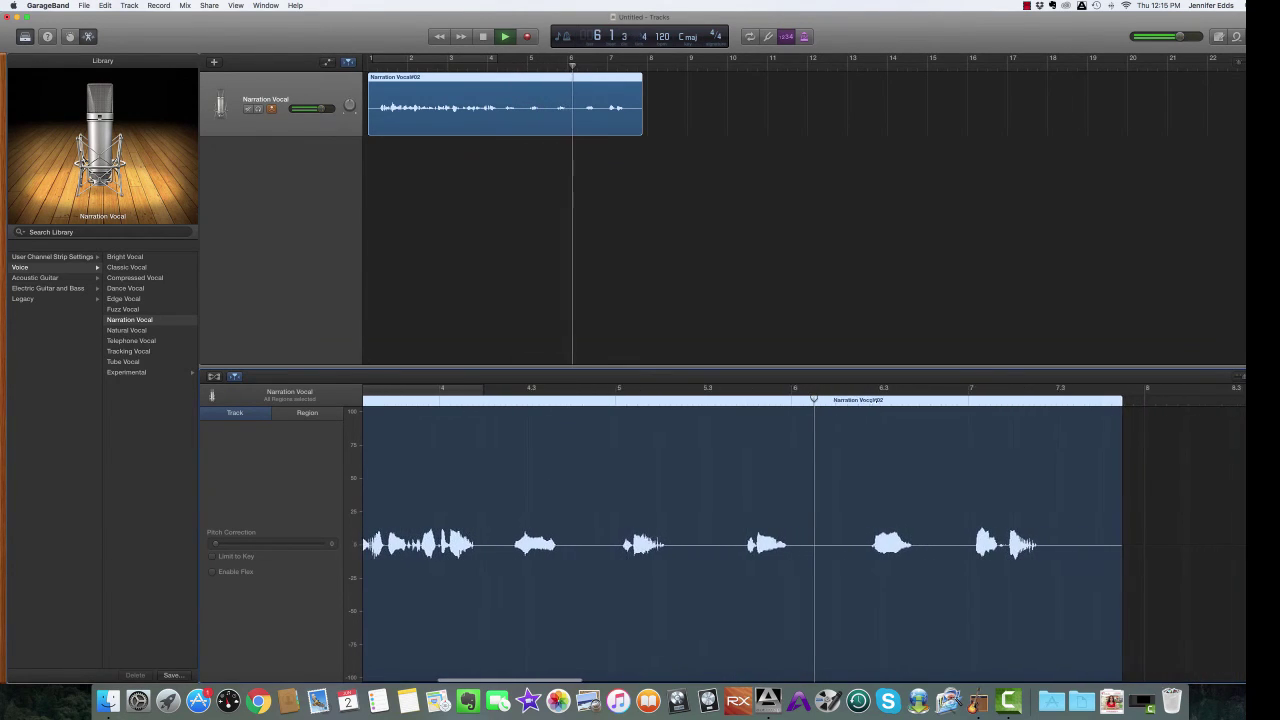
{"action": "key", "text": "space"}
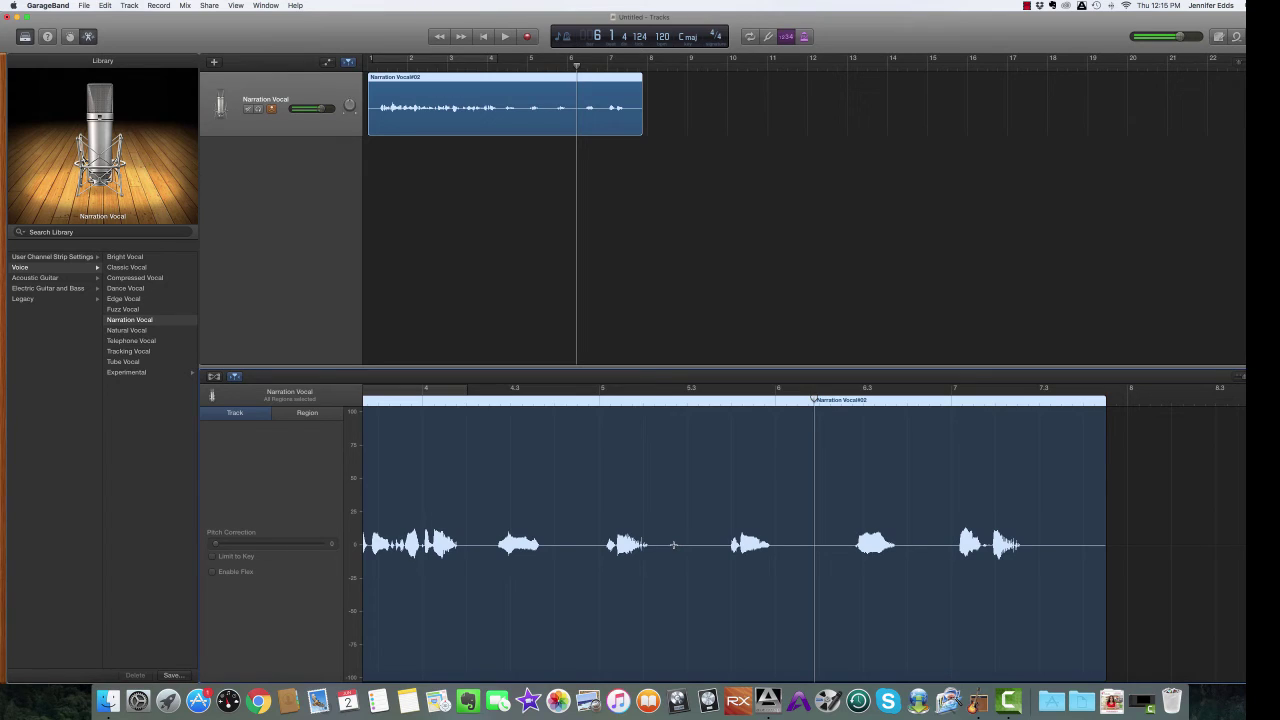
Step: Cut out the mistake between bars 5.2.3 and 6.1.3 and play across the cut
{"action": "left_click", "coordinate": [674, 545]}
{"action": "left_click_drag", "start_coordinate": [674, 545], "coordinate": [824, 539]}
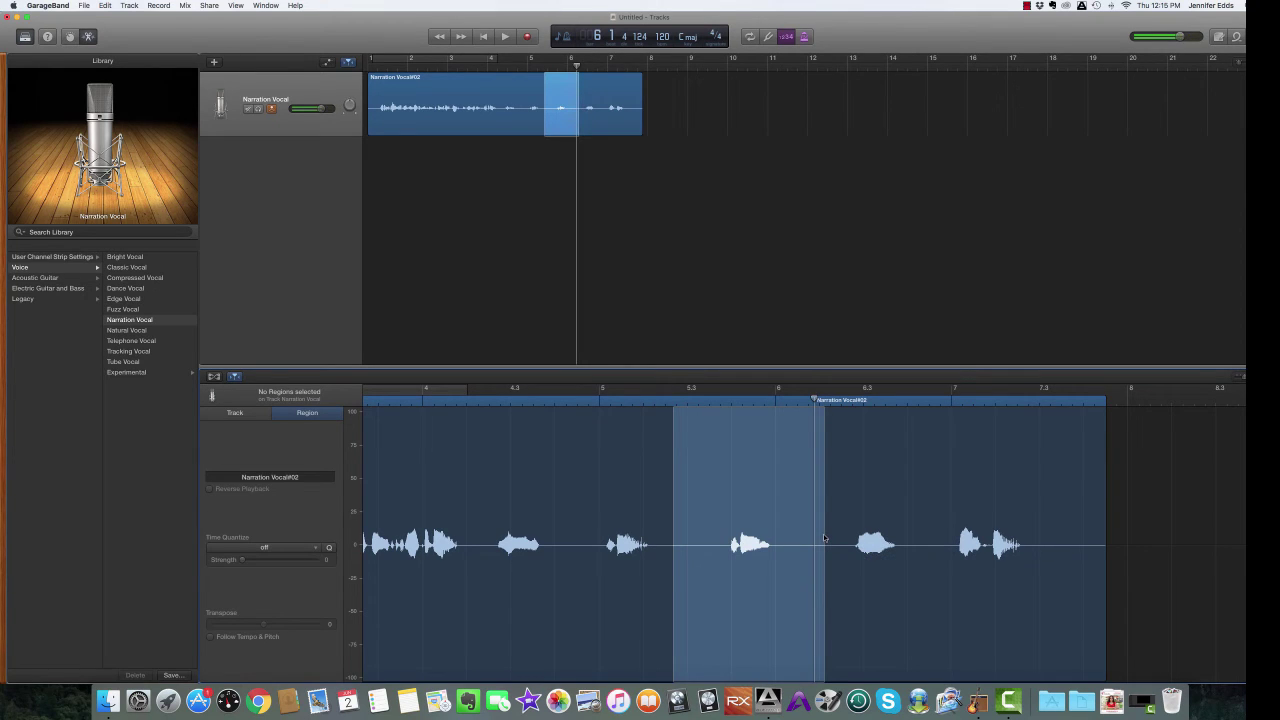
{"action": "key", "text": "Delete"}
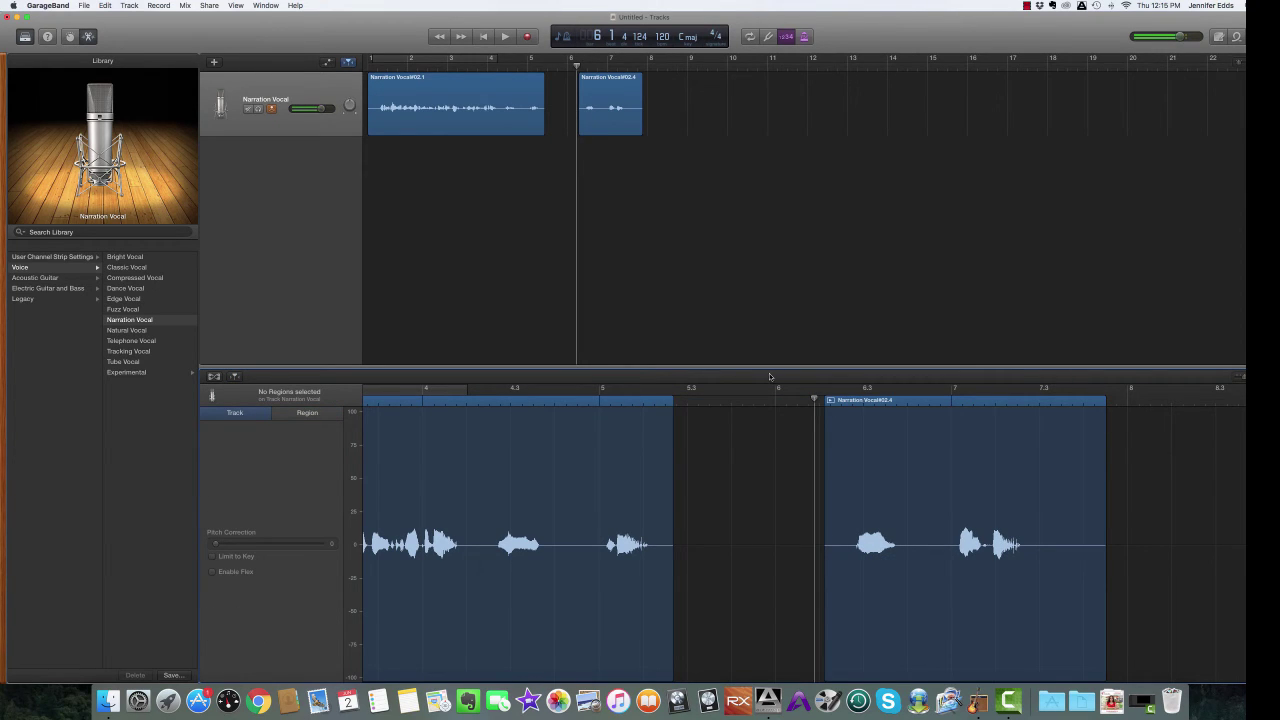
{"action": "left_click", "coordinate": [561, 404]}
{"action": "key", "text": "space"}
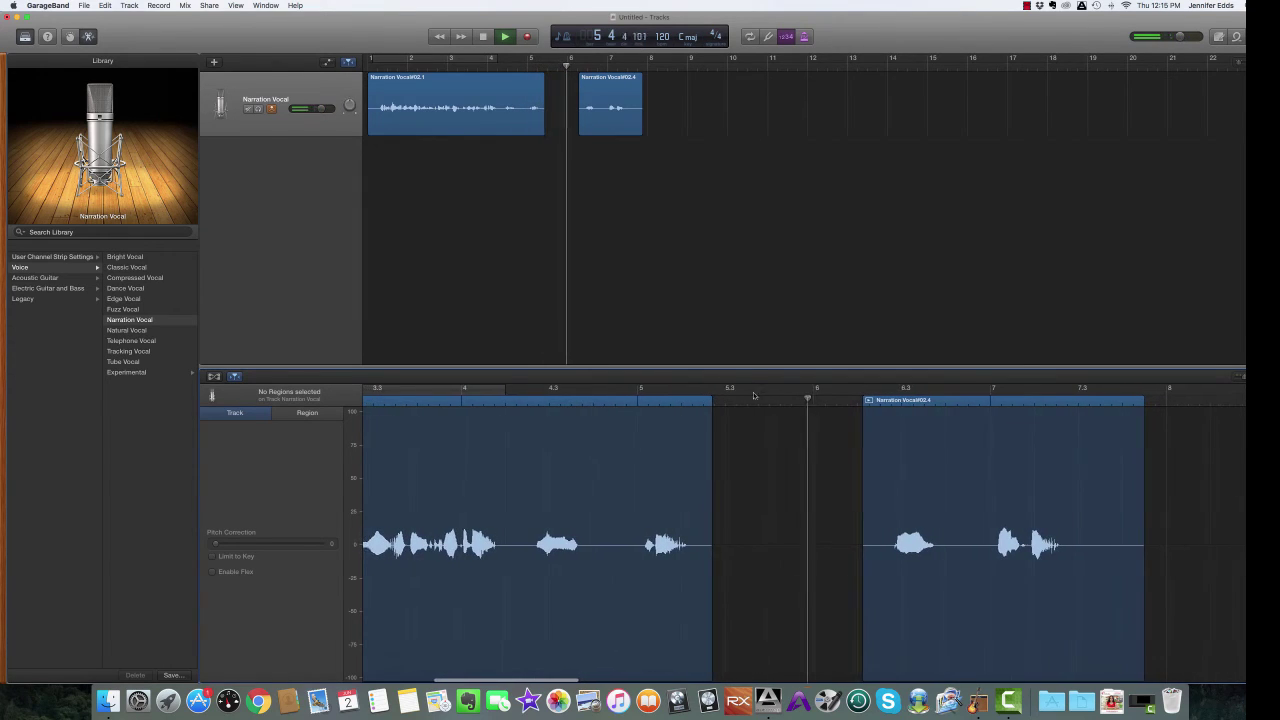
{"action": "key", "text": "space"}
Step: Slide Narration Vocal#02.4 left to close the gap, check the join, and return to the beginning
{"action": "left_click", "coordinate": [851, 452]}
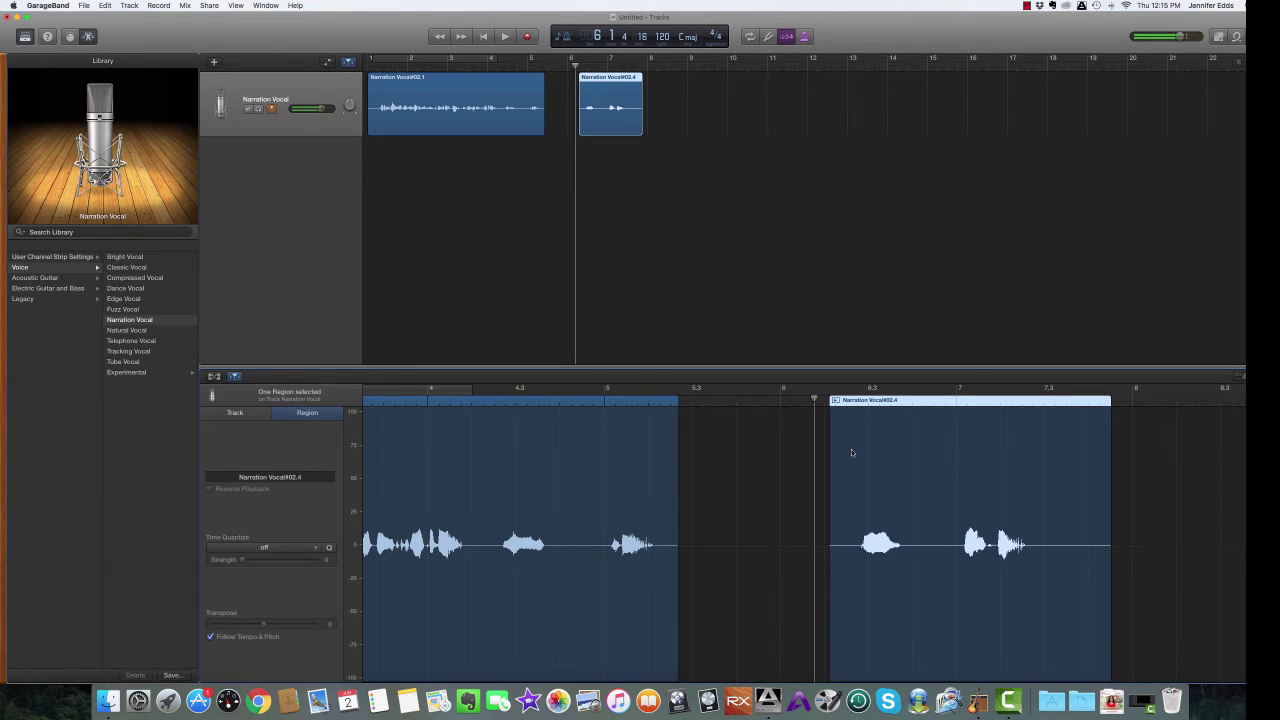
{"action": "left_click_drag", "start_coordinate": [851, 452], "coordinate": [700, 466]}
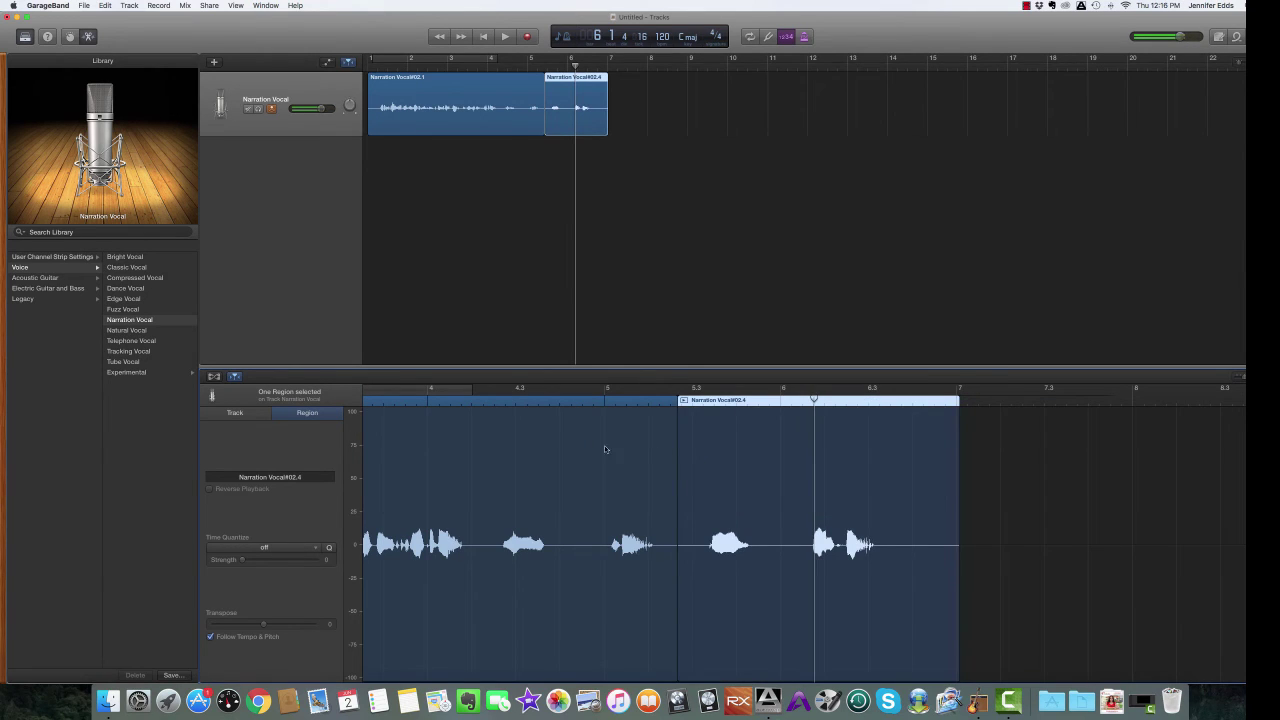
{"action": "left_click", "coordinate": [582, 401]}
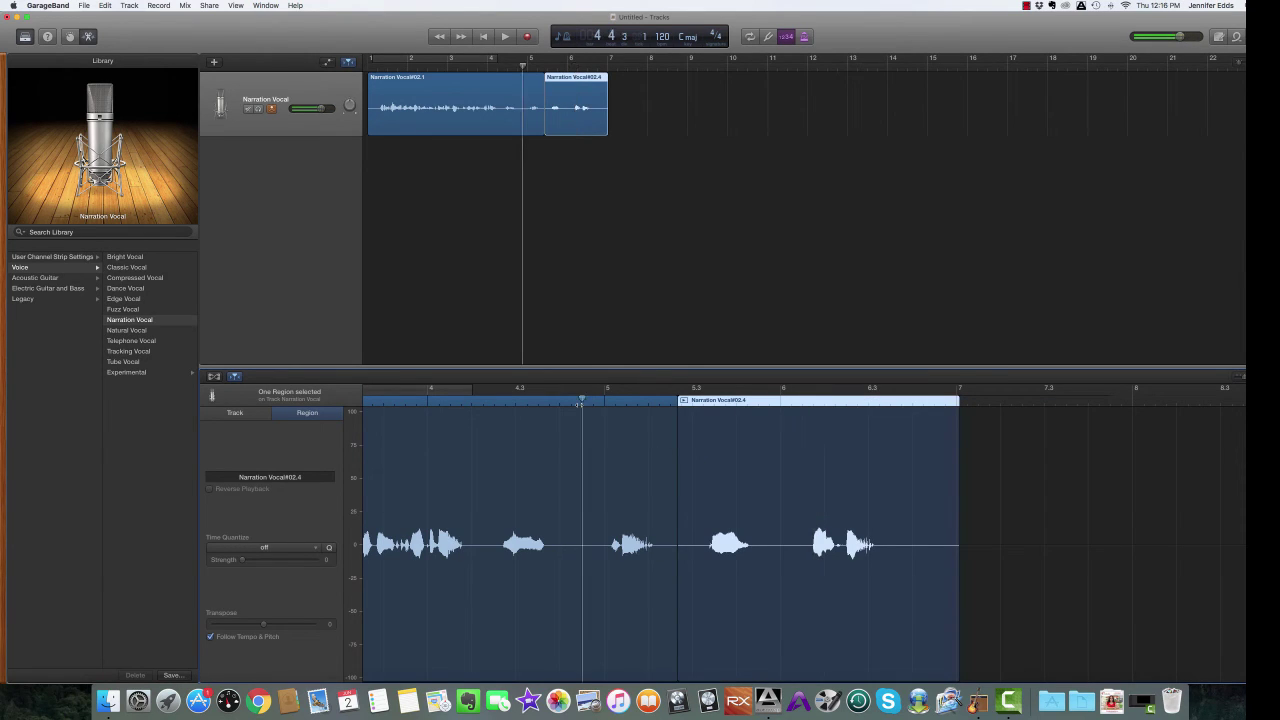
{"action": "key", "text": "space"}
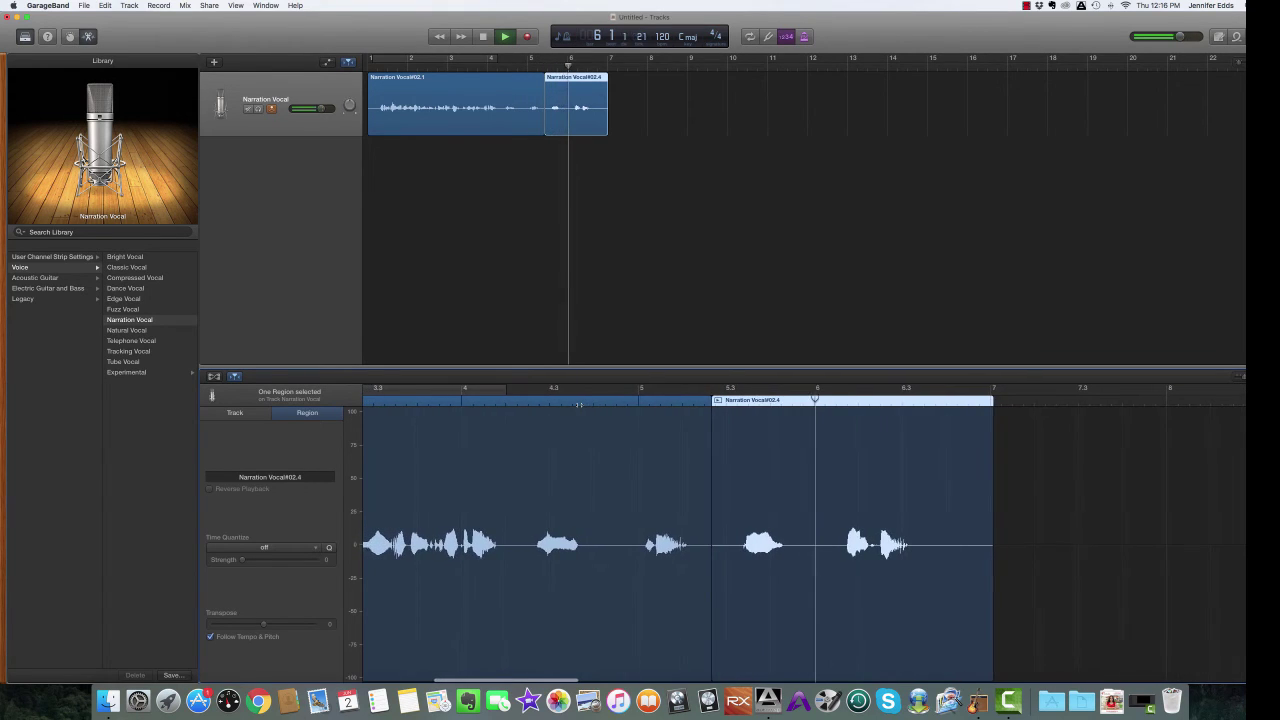
{"action": "key", "text": "space"}
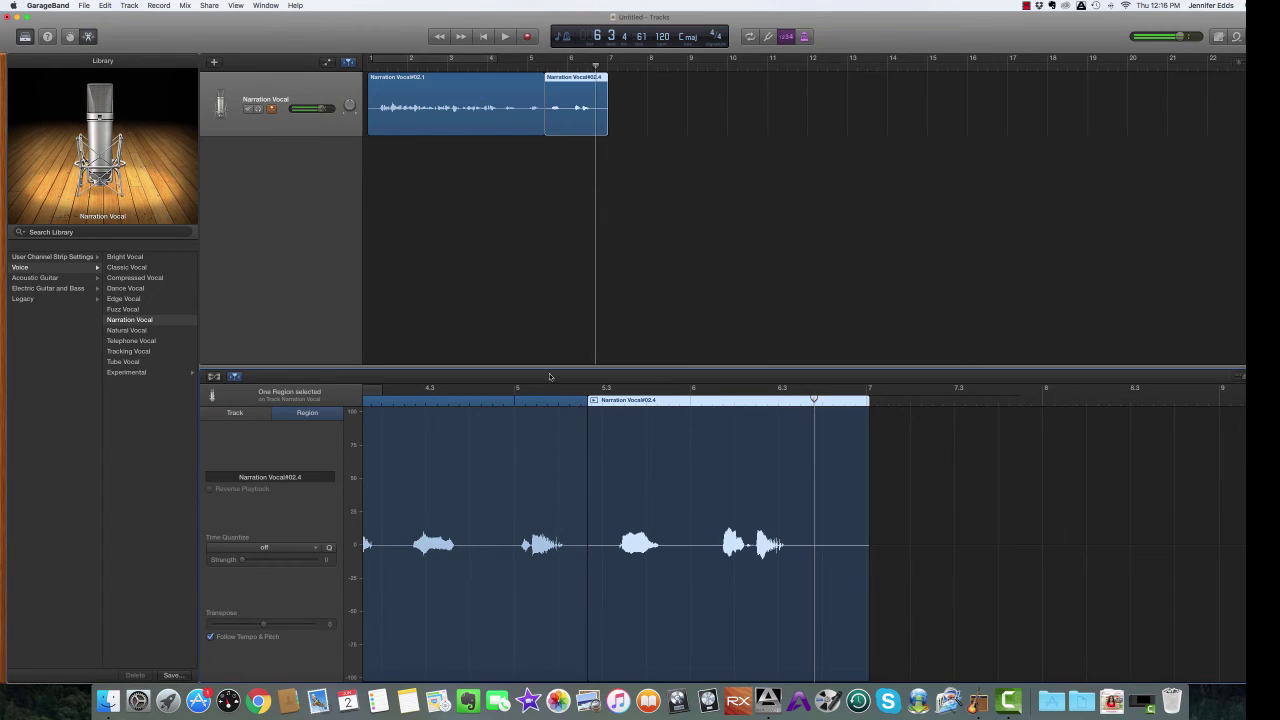
{"action": "left_click_drag", "start_coordinate": [548, 367], "coordinate": [548, 548]}
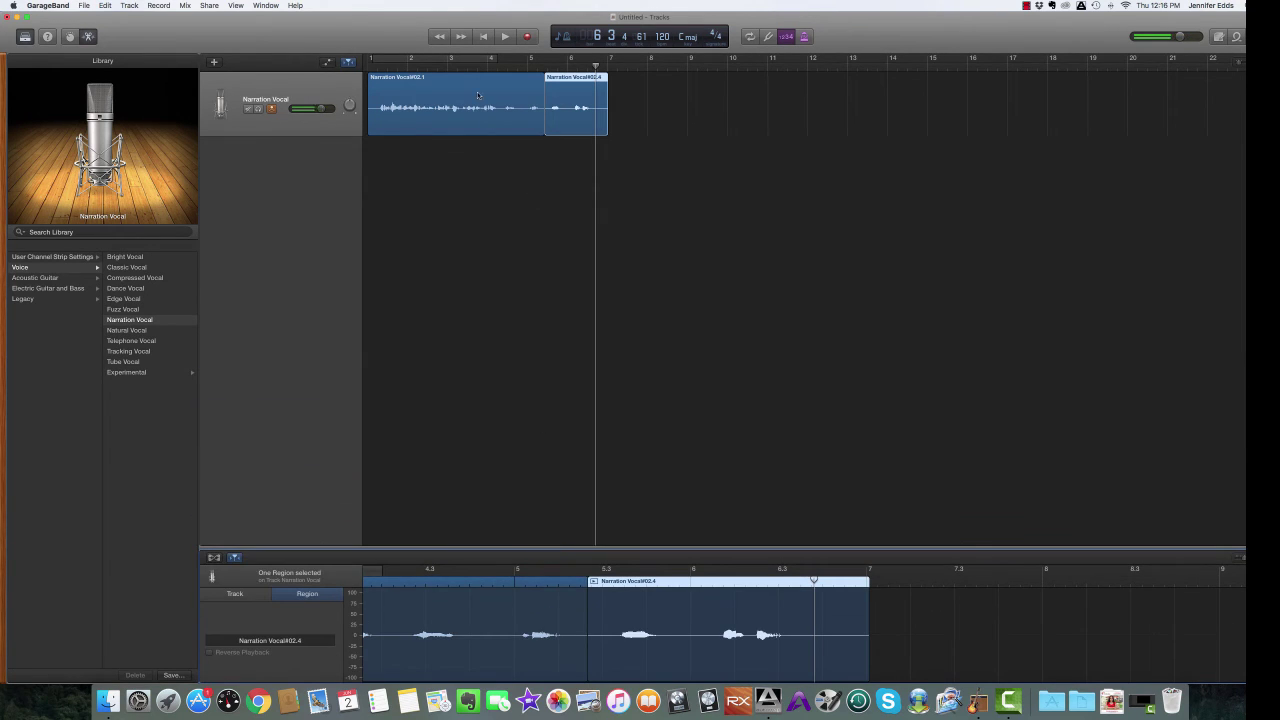
{"action": "left_click", "coordinate": [484, 37]}
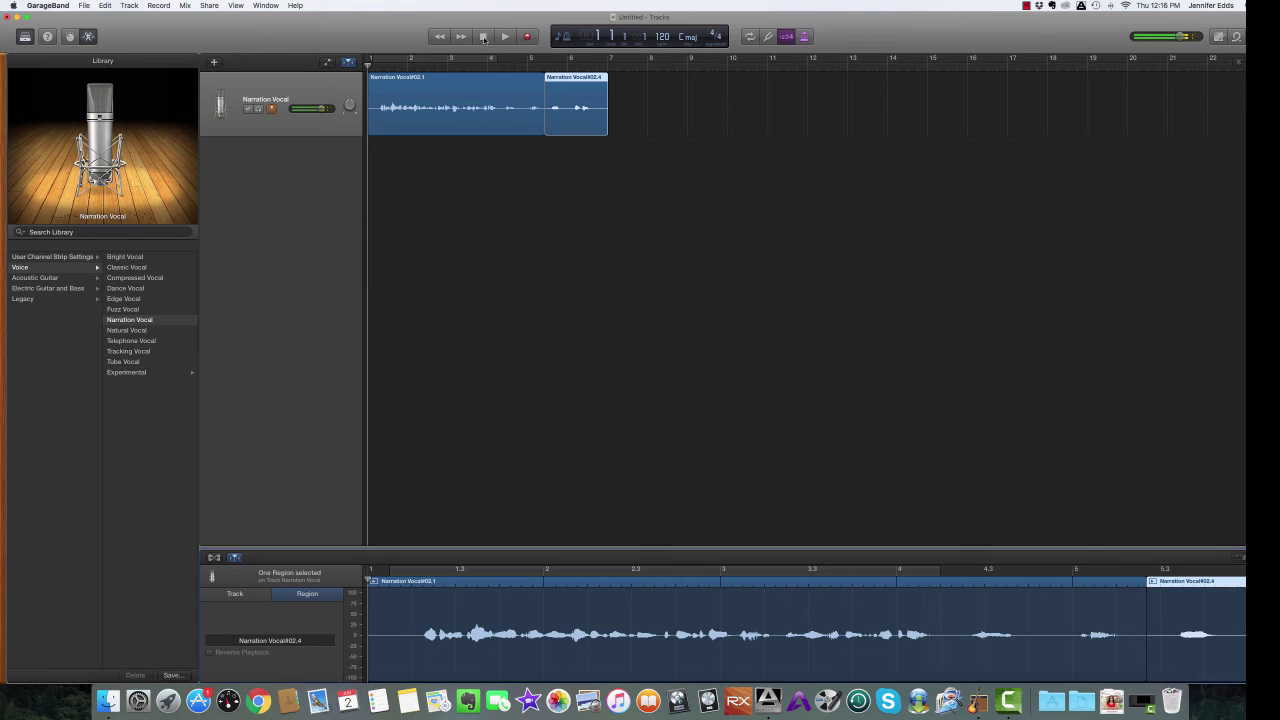
Step: Export the song to disk as a 16-bit AIFF file named 'test VO' on My Book for Mac
{"action": "left_click", "coordinate": [214, 6]}
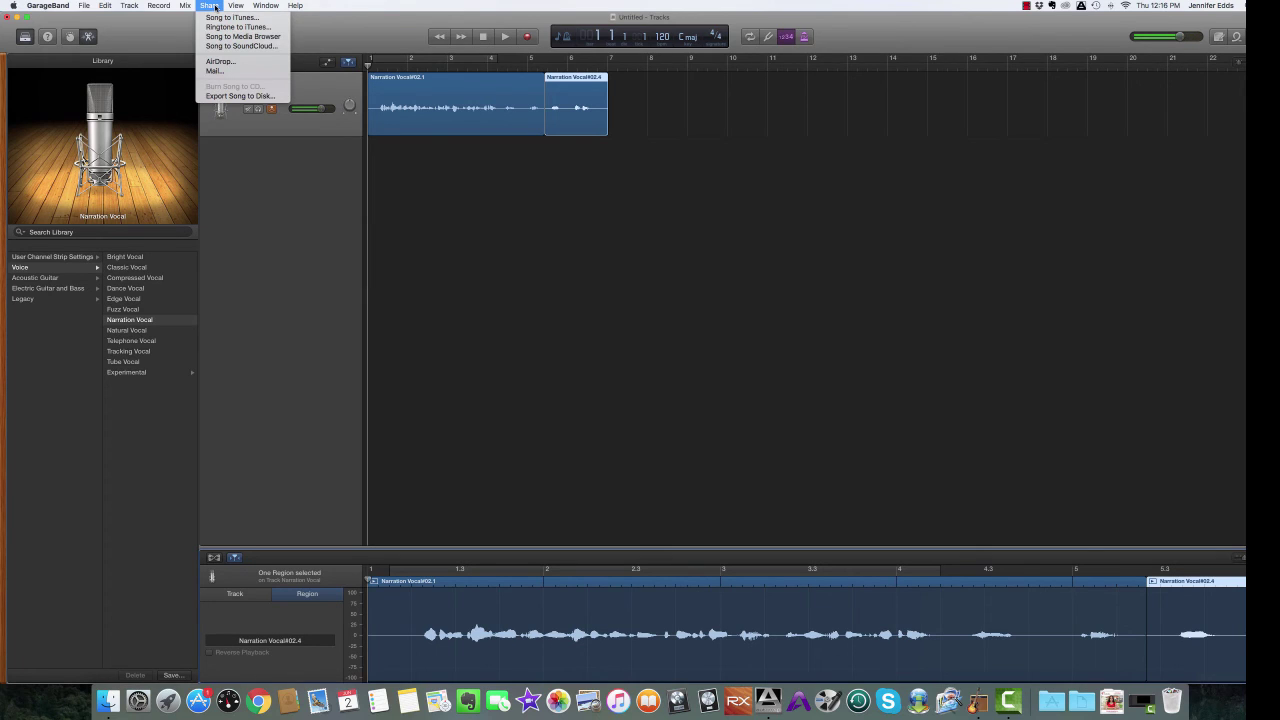
{"action": "left_click", "coordinate": [240, 96]}
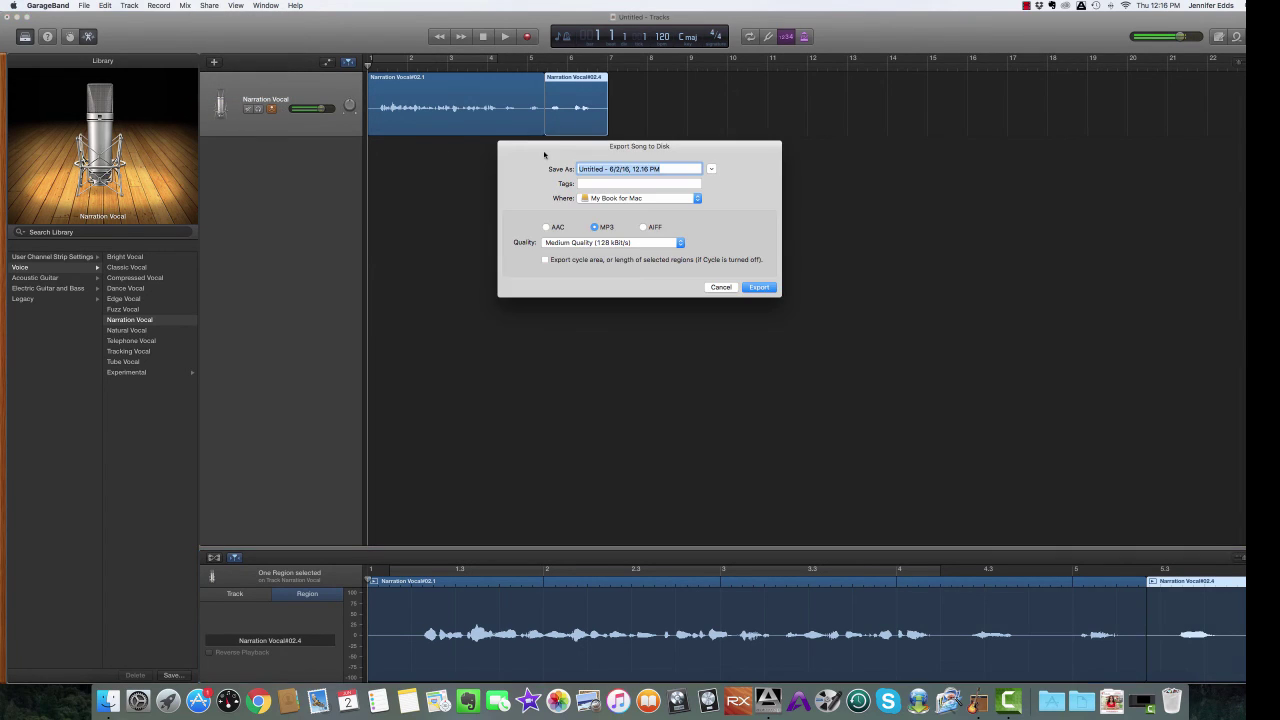
{"action": "type", "text": "test VO"}
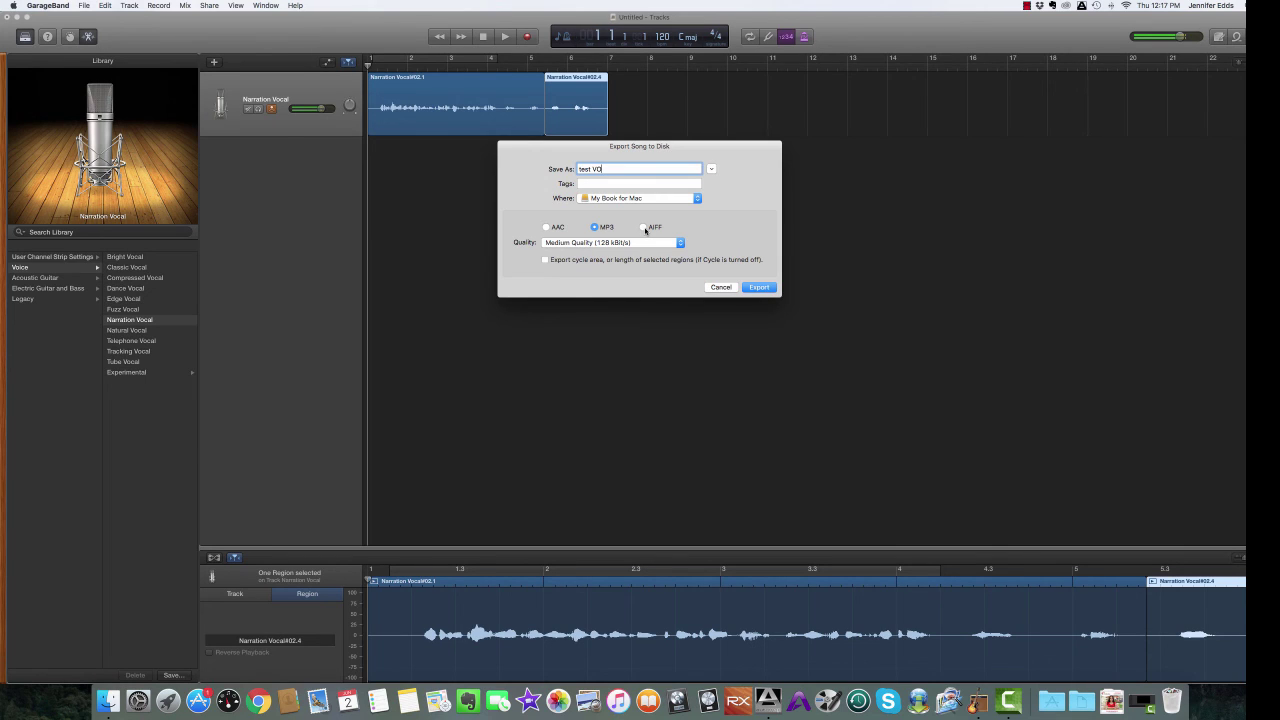
{"action": "left_click", "coordinate": [645, 228]}
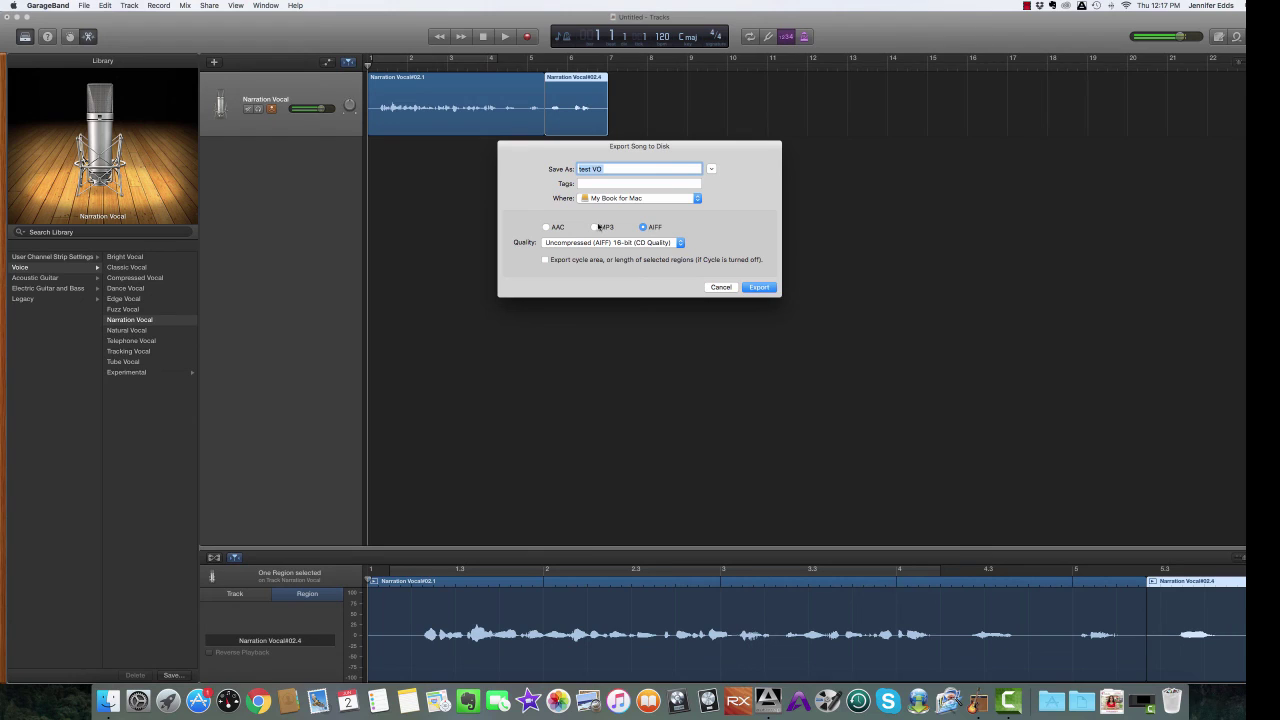
{"action": "left_click", "coordinate": [596, 228]}
{"action": "left_click", "coordinate": [644, 228]}
{"action": "left_click", "coordinate": [756, 286]}
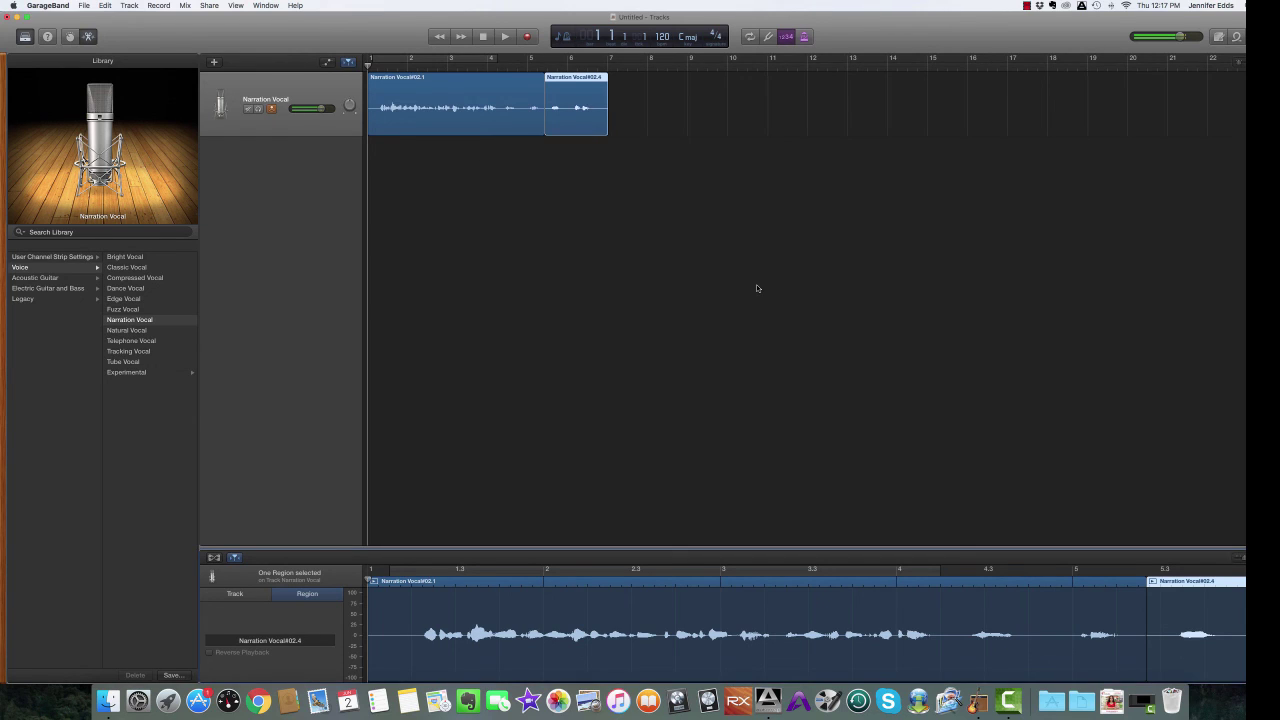